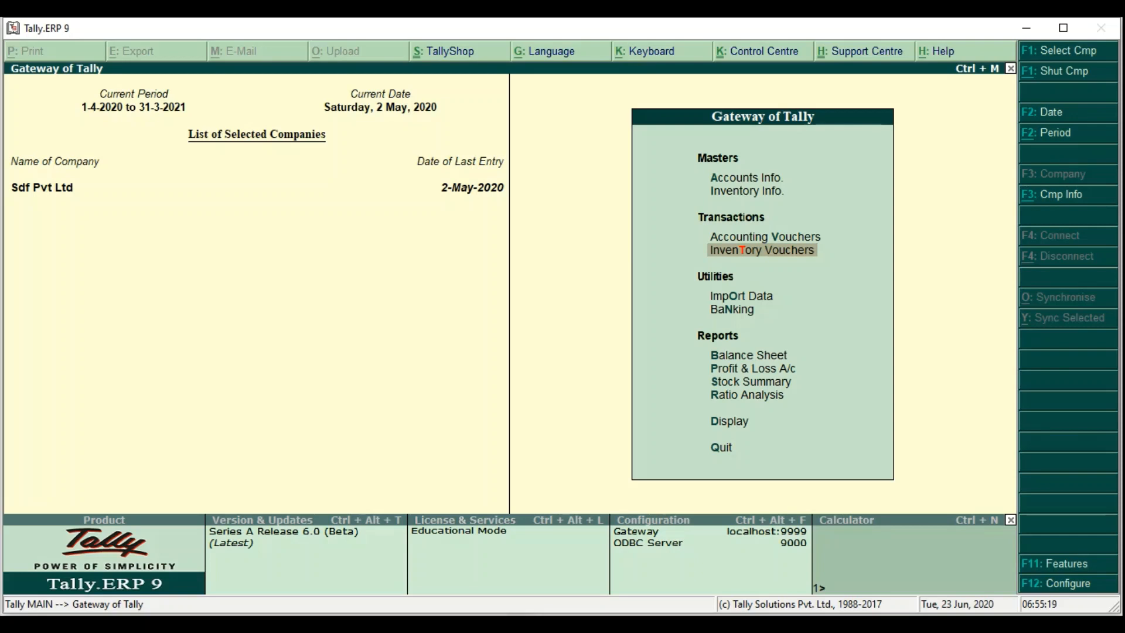
Open the accounting vouchers and switch to a purchase voucher to view its entry layout
key("Up")
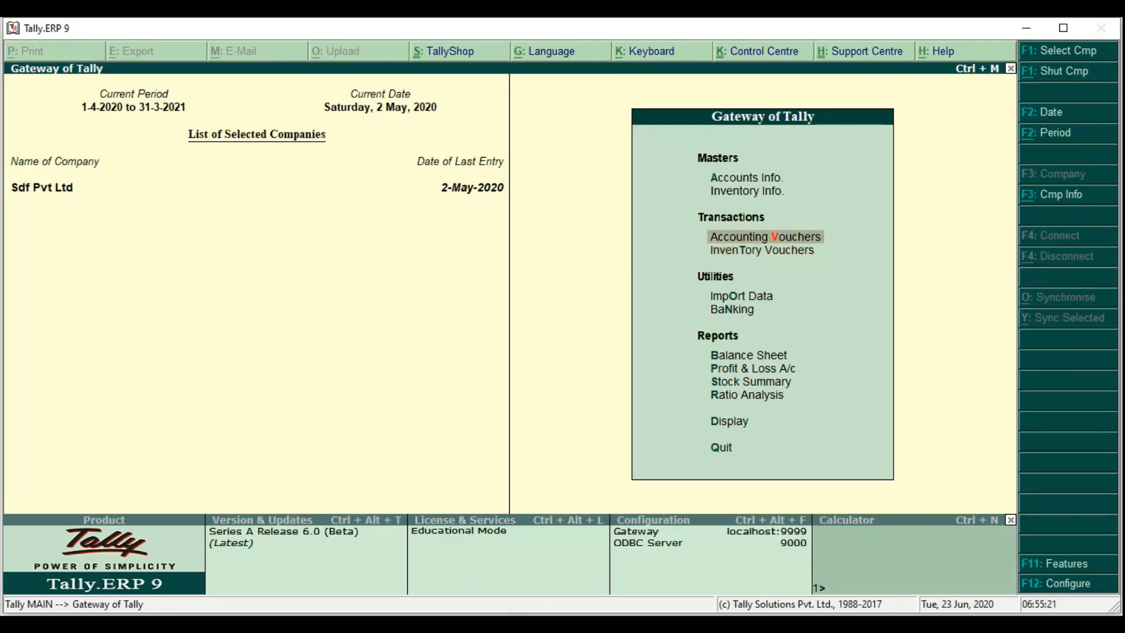
key("Down")
key("Up")
key("Return")
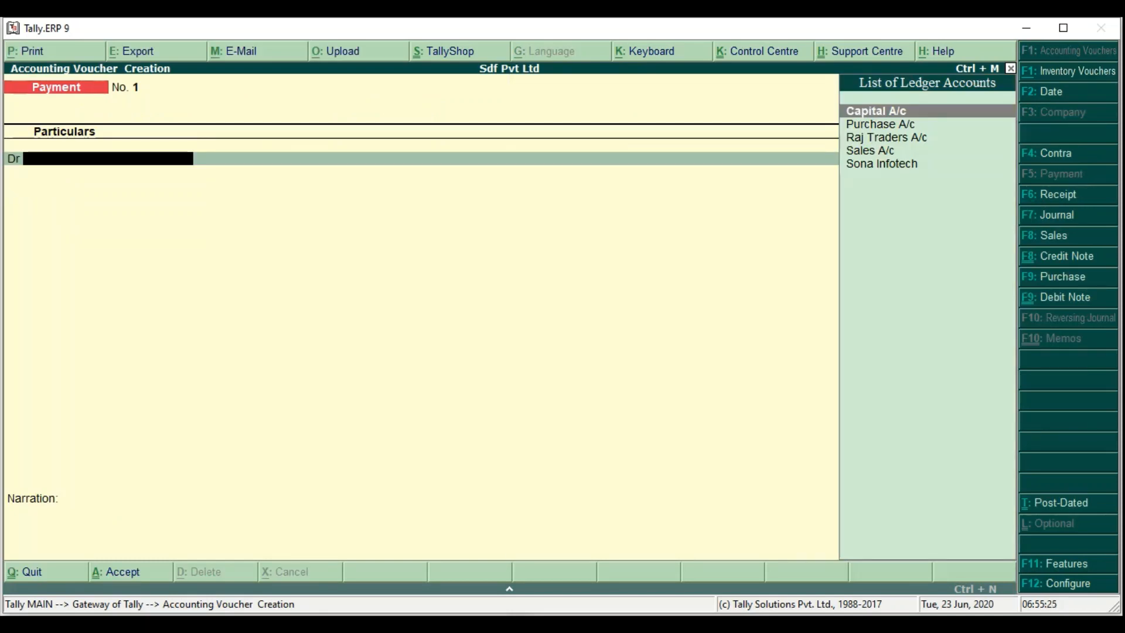
key("F9")
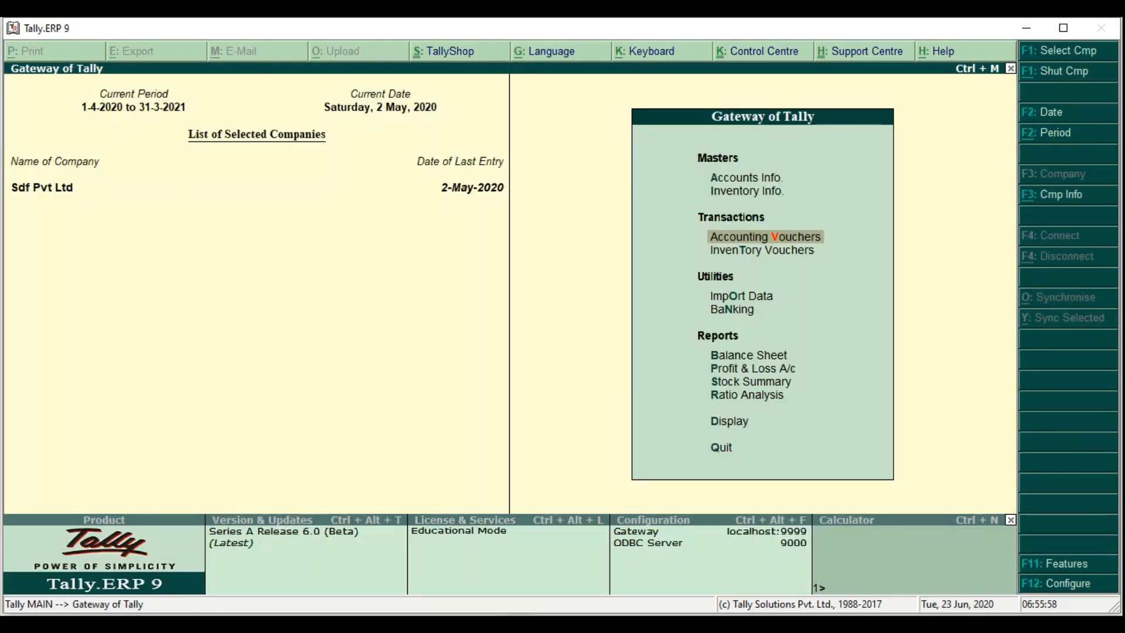
Set Enable invoicing to No in the company's inventory features, so purchases are not recorded in invoice mode
key("F11")
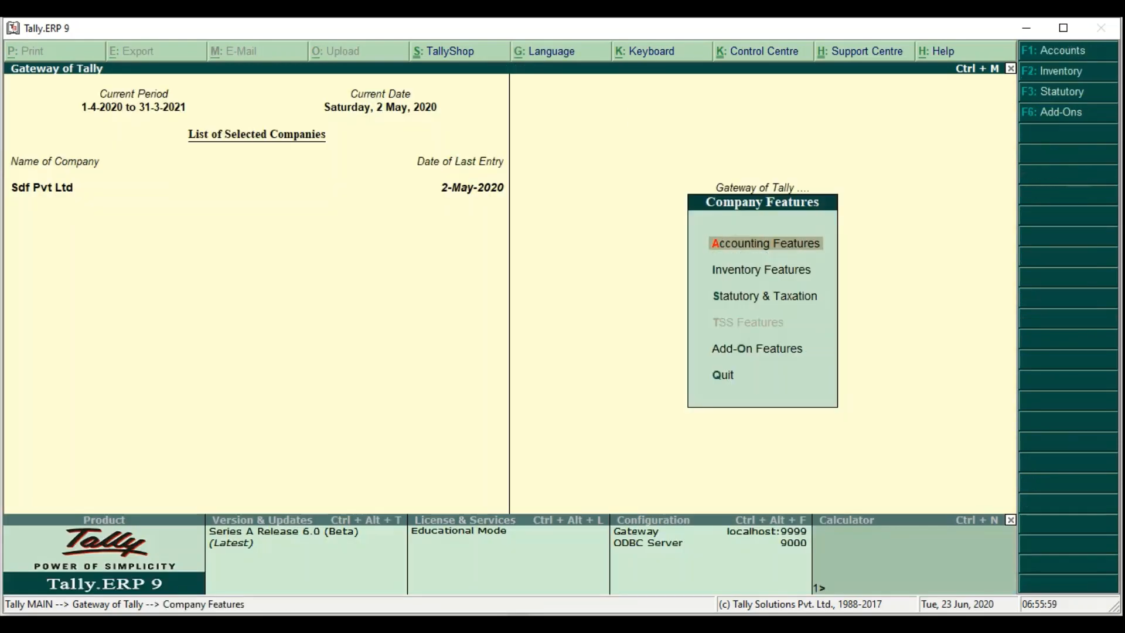
key("Down")
key("Return")
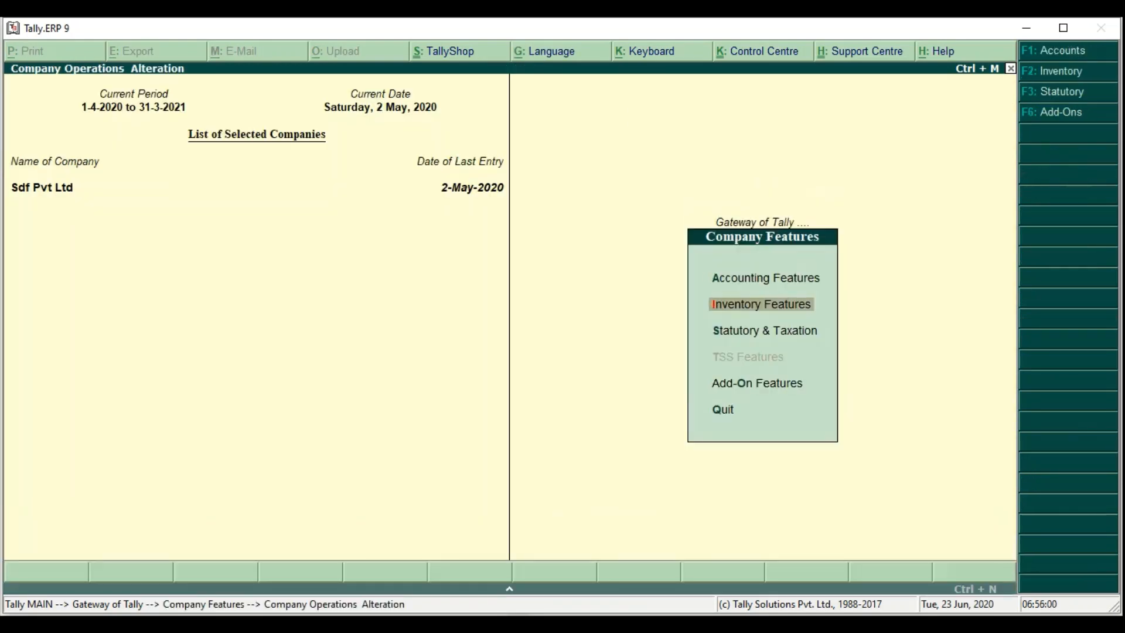
key("Return")
key("Return")
key("Return")
key("Return")
key("Return")
key("Return")
key("Return")
key("Return")
key("Return")
key("Return")
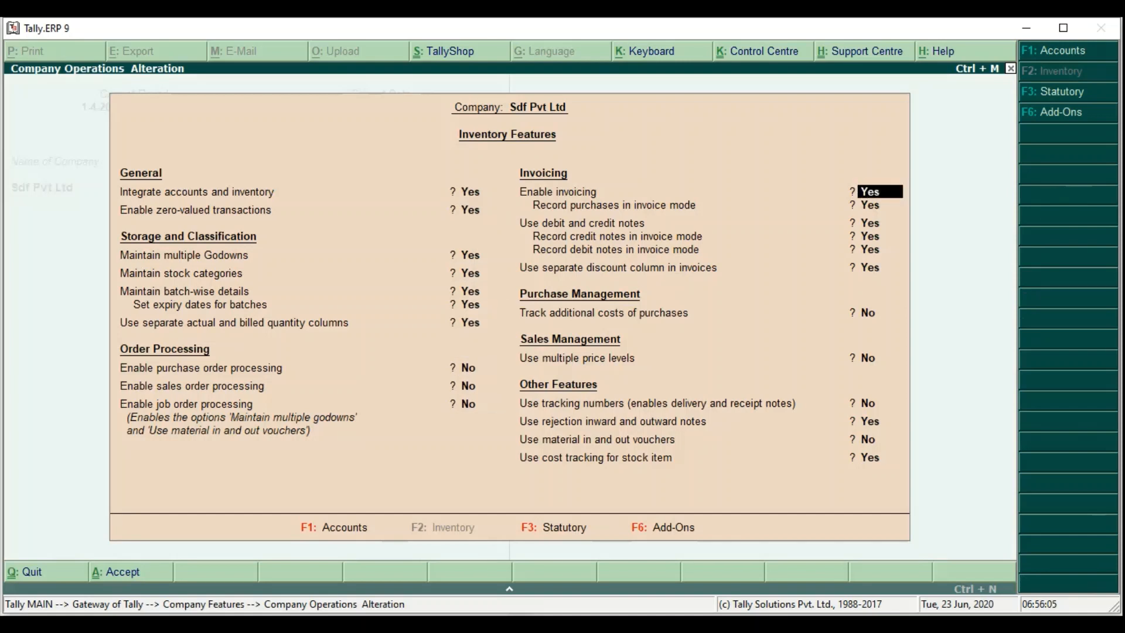
type("n")
key("Return")
key("Return")
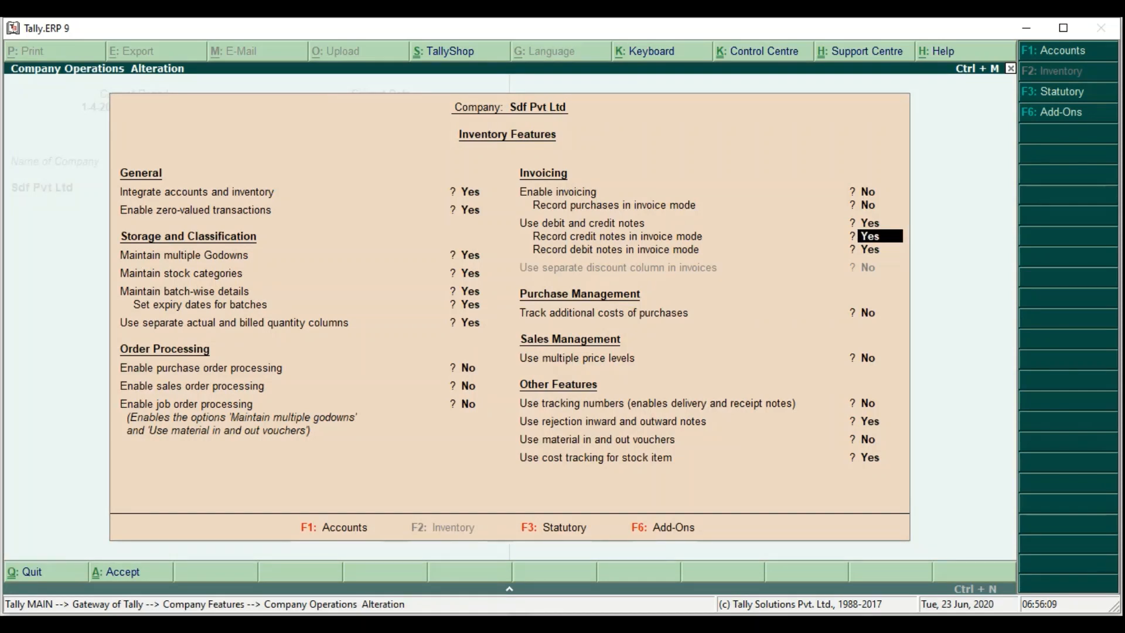
Set recording of credit notes and debit notes in invoice mode to No and save the inventory features
key("Up")
key("Up")
key("Down")
key("Down")
type("n")
key("Return")
type("n")
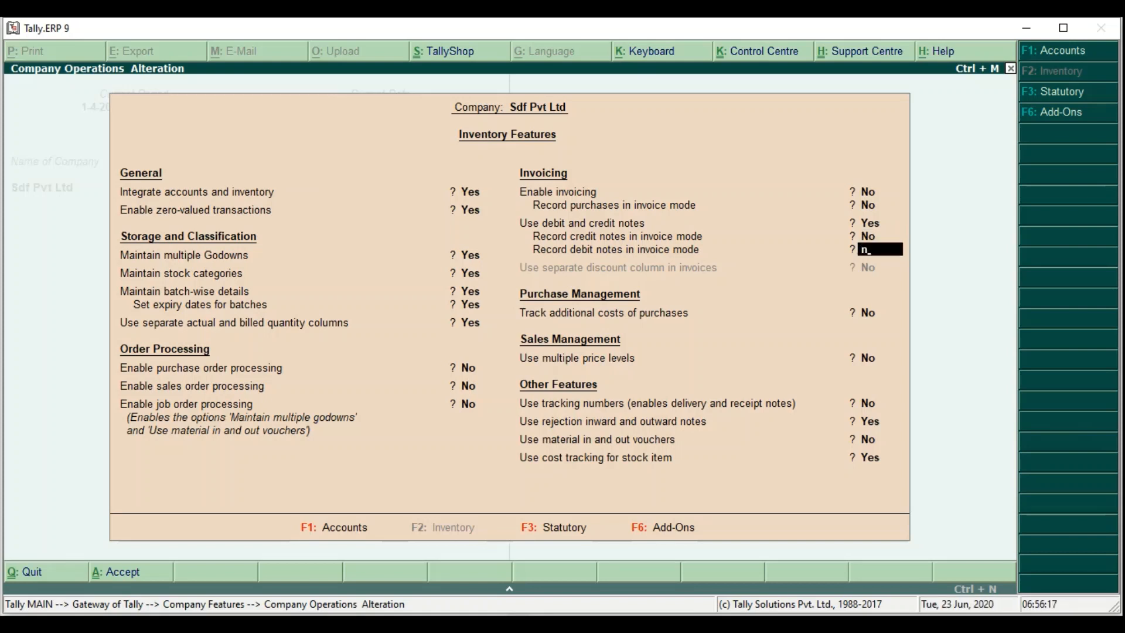
key("Return")
type("n")
key("Return")
key("Return")
key("Return")
key("Return")
key("Return")
key("Return")
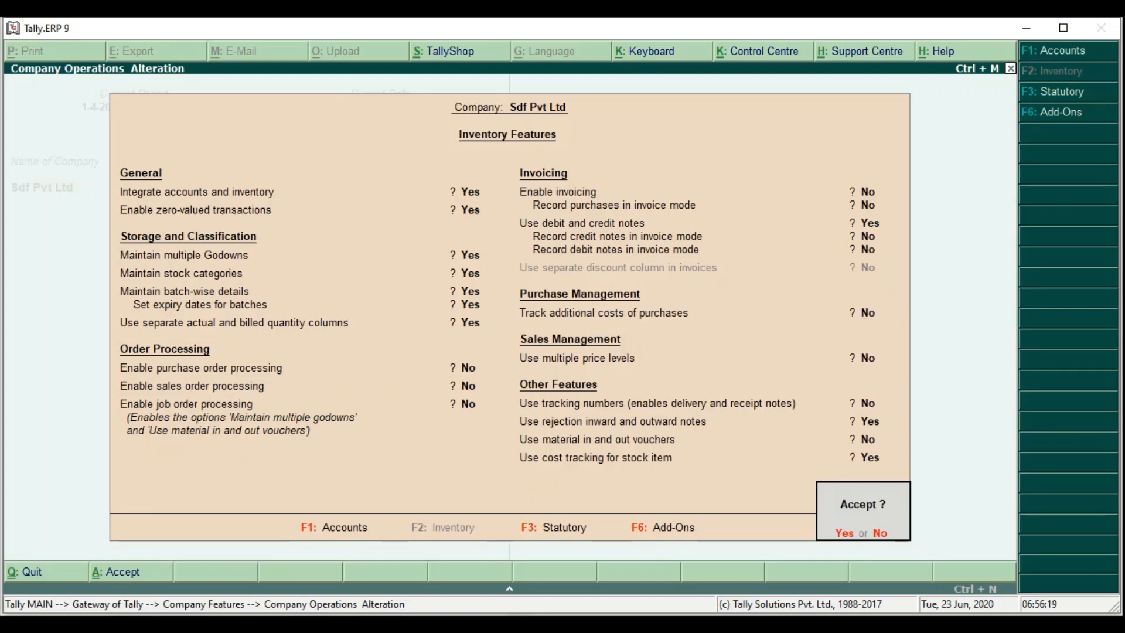
key("Return")
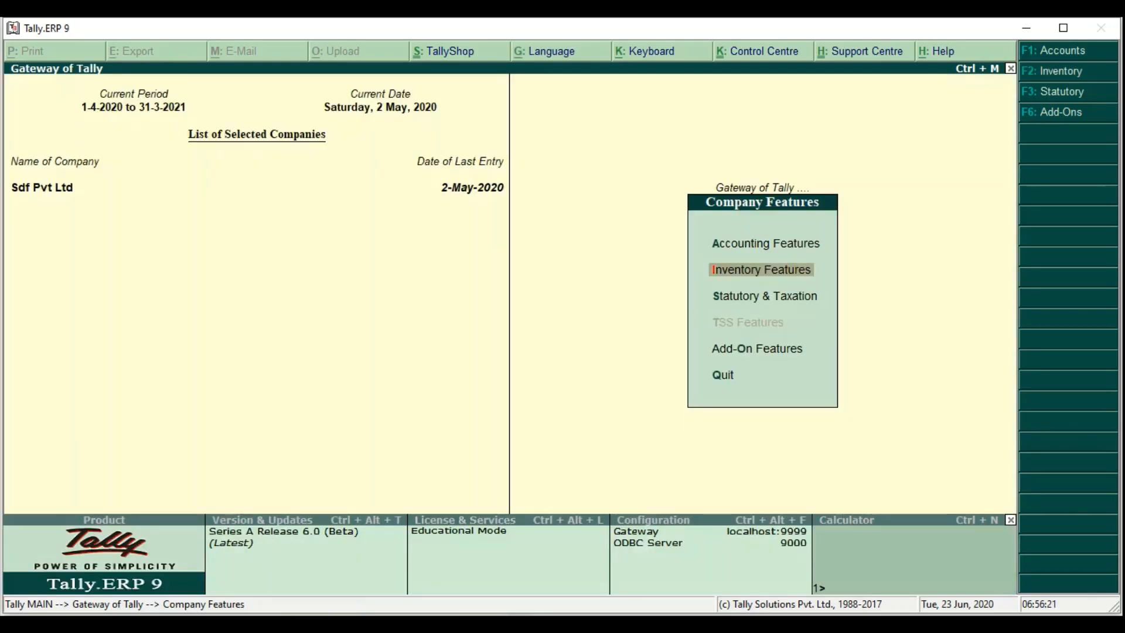
Examine the layout of the purchase voucher and the sales voucher with invoicing disabled
key("Escape")
key("Down")
key("Return")
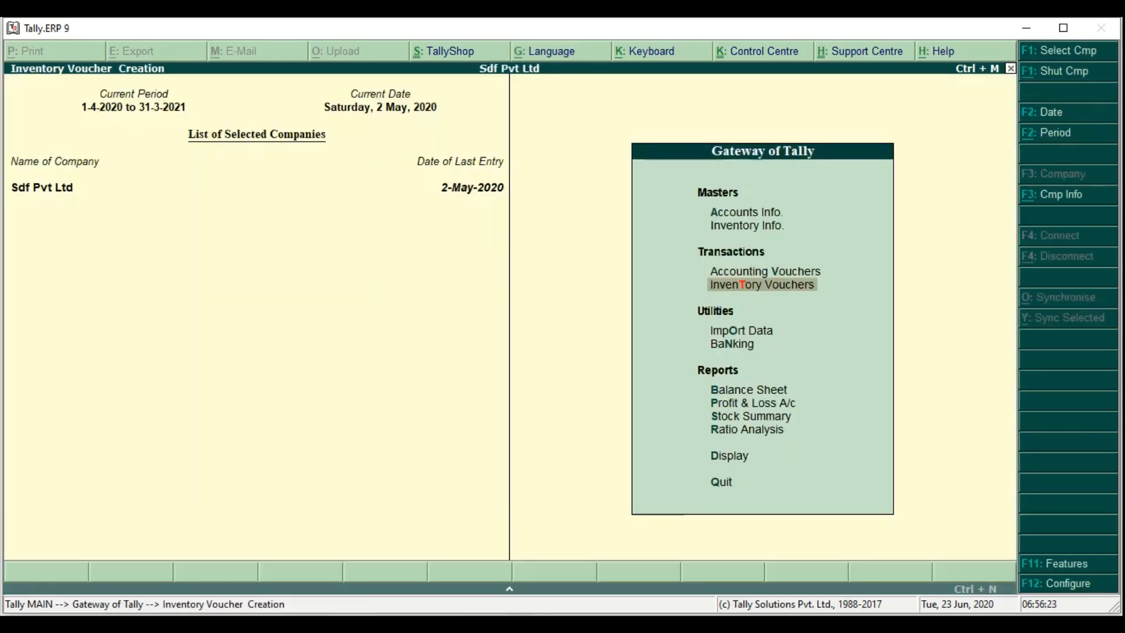
key("F9")
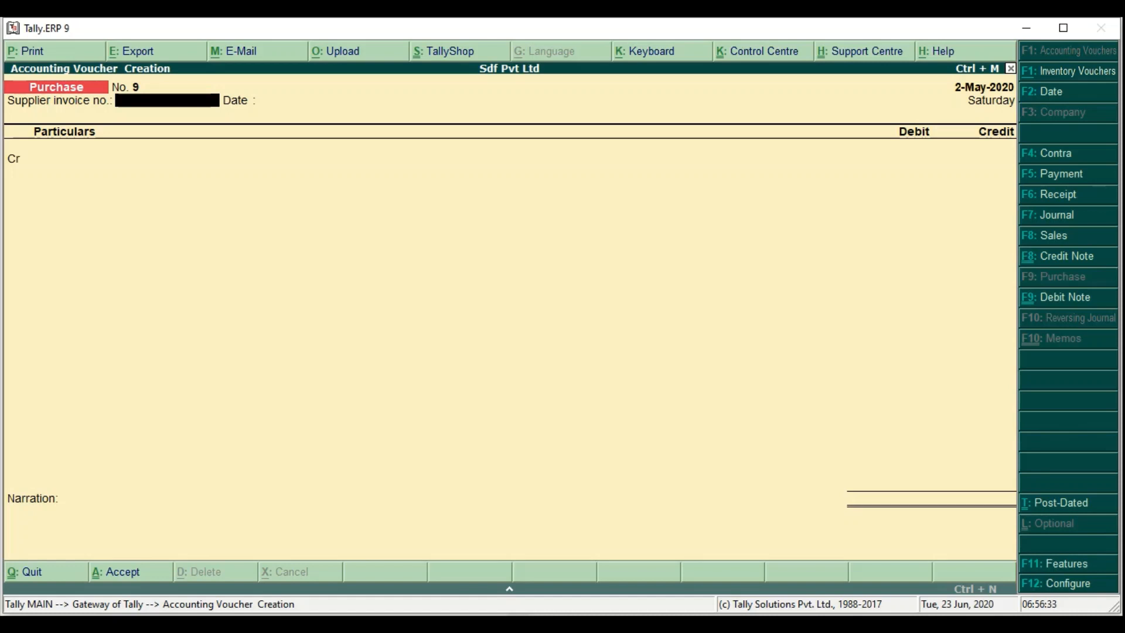
key("F8")
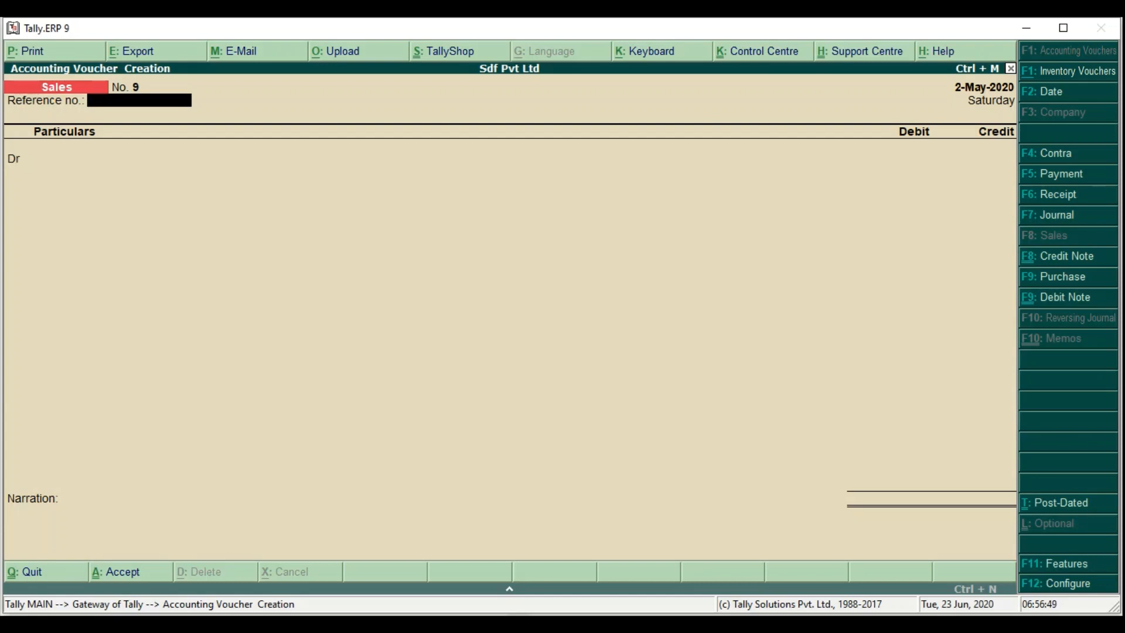
In the company's accounting features, set Enable invoicing and Record purchases in invoice mode to Yes
key("F11")
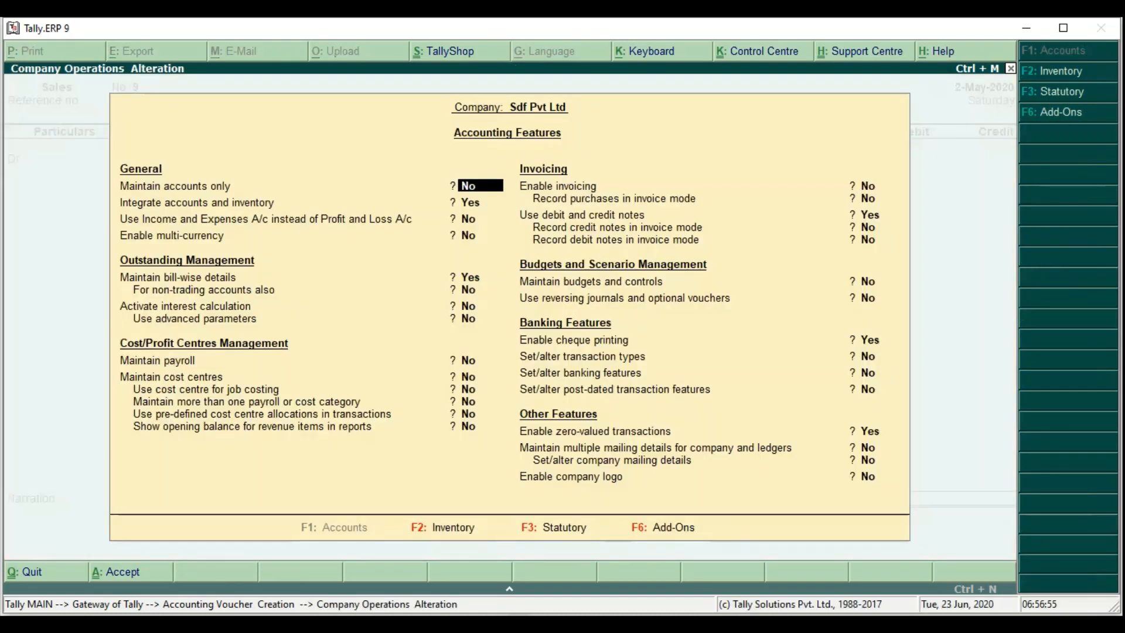
key("Return")
key("Return")
key("Return")
key("Return")
key("Return")
key("Return")
key("Return")
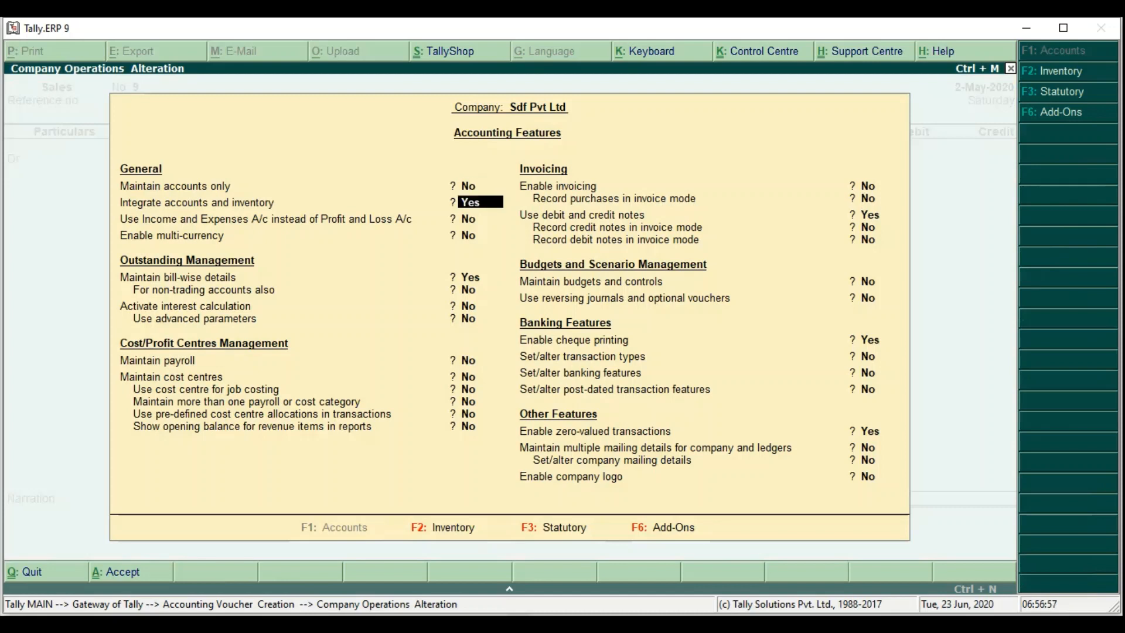
key("Return")
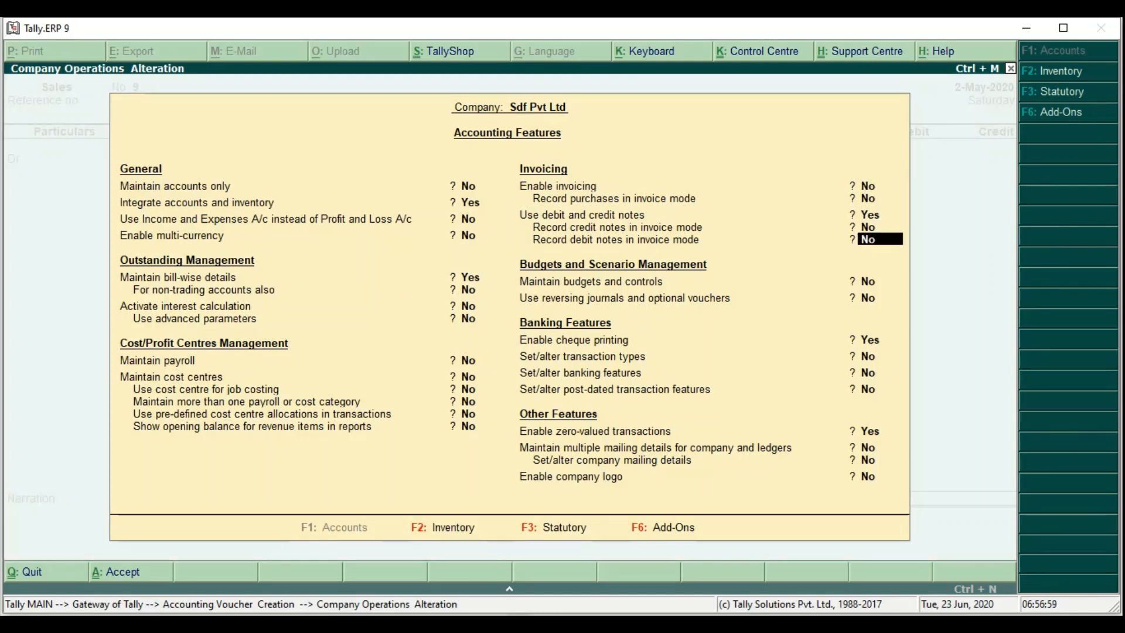
key("Up")
key("Up")
key("Up")
key("Up")
key("Return")
key("y")
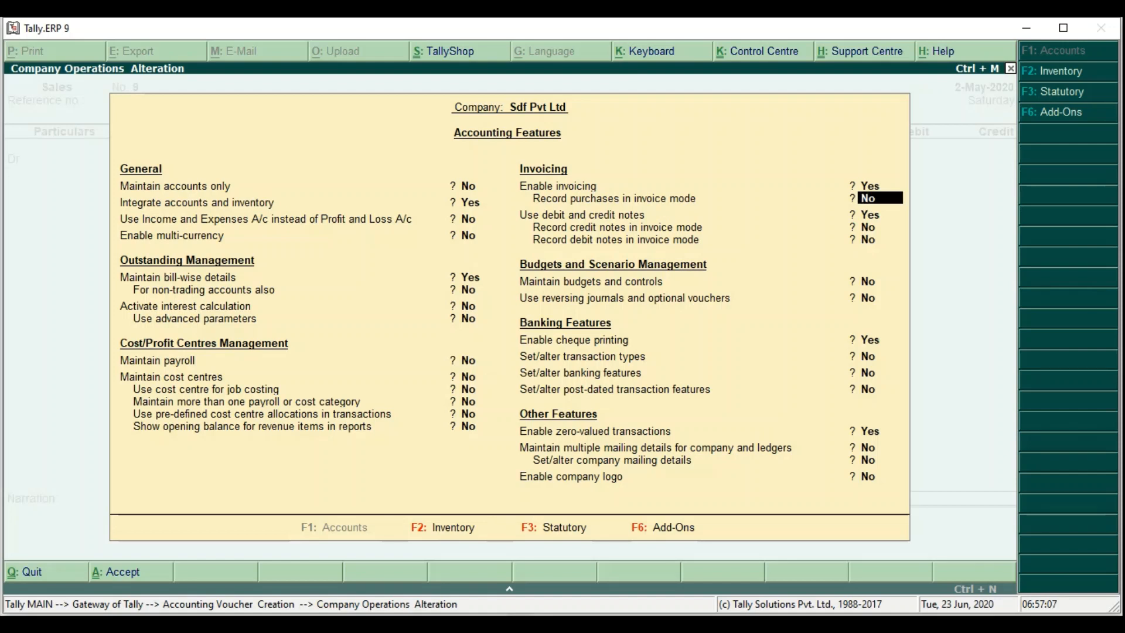
type("y")
key("Return")
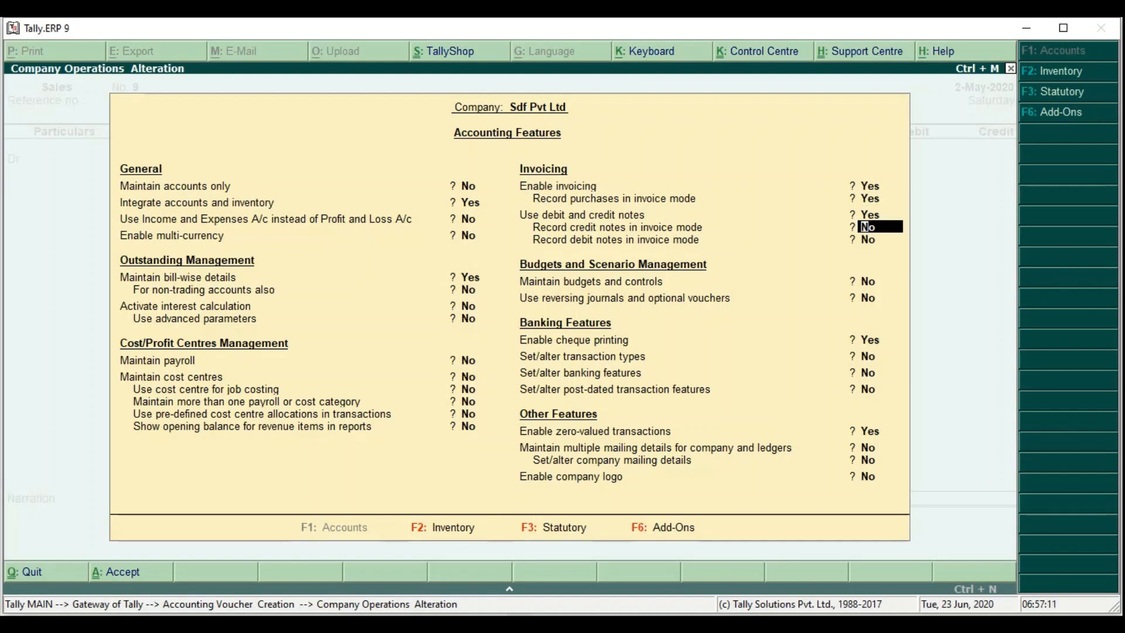
Set recording of credit notes and debit notes in invoice mode to Yes and save the accounting features
type("y")
key("Return")
type("y")
key("Return")
type("n")
key("Return")
key("ctrl+a")
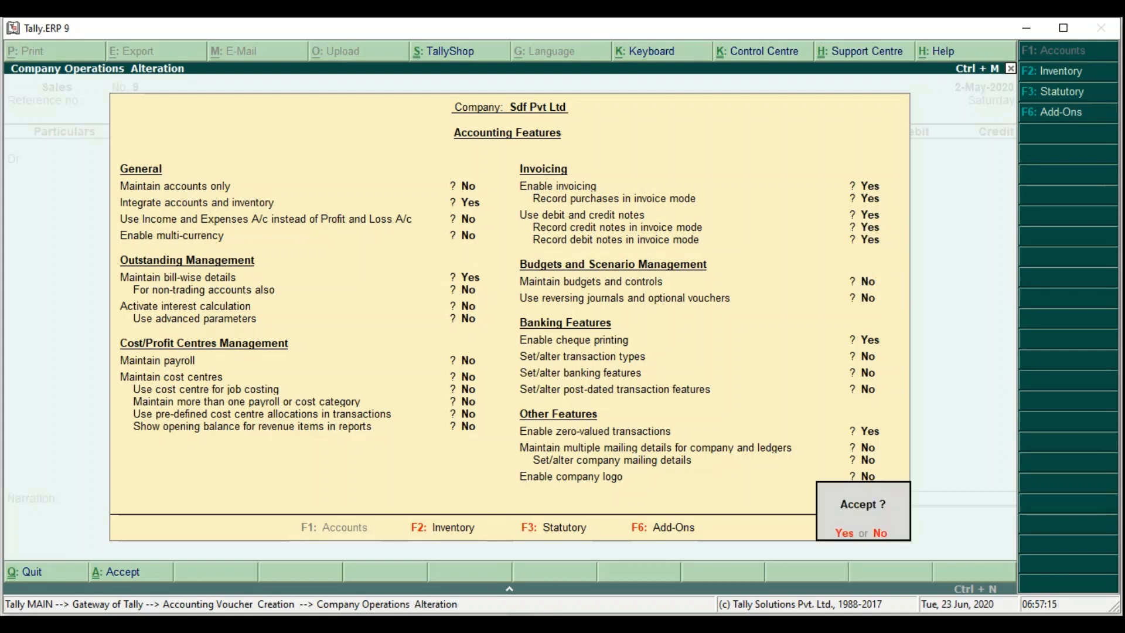
key("Return")
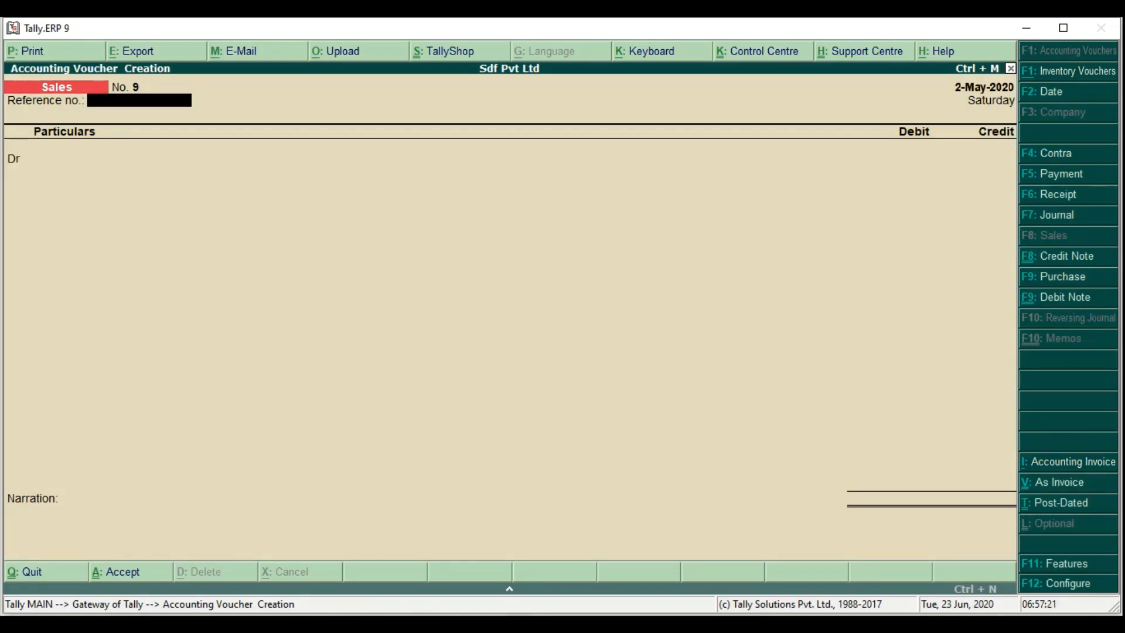
Display the sales voucher as an accounting invoice and switch it to an item invoice
key("alt+i")
key("ctrl+v")
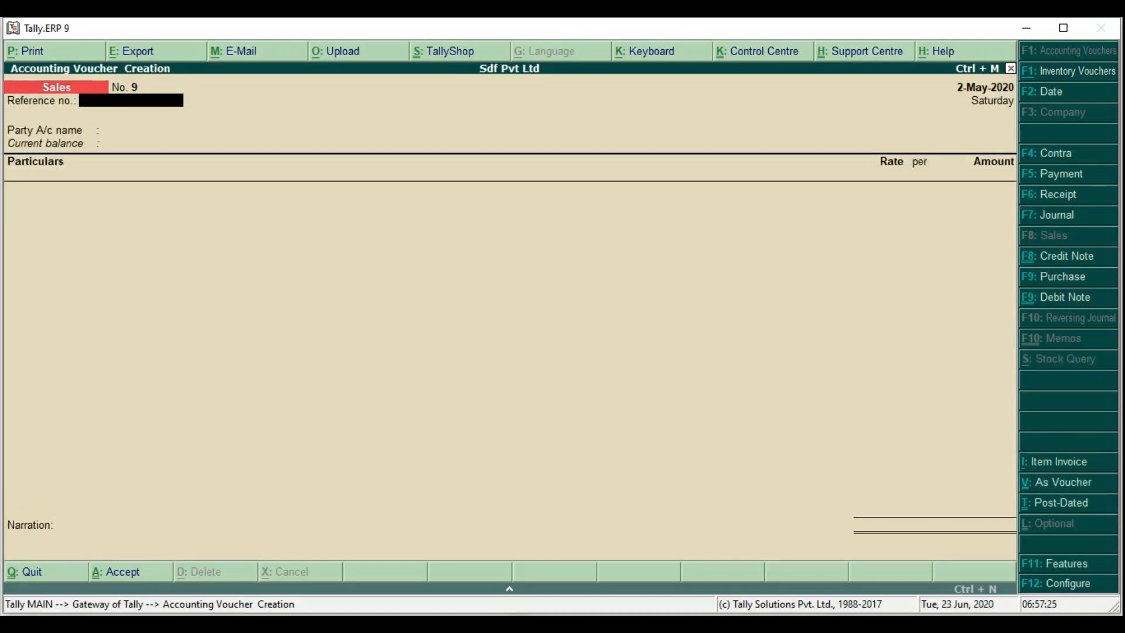
key("alt+i")
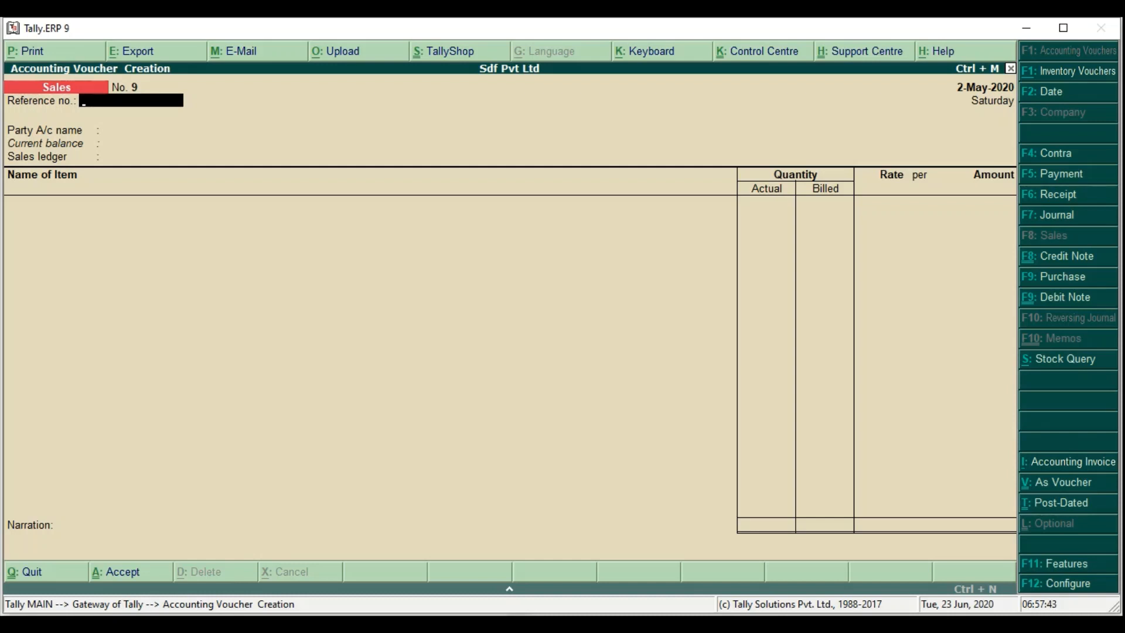
Review the invoicing and remaining settings in the company's accounting features
key("F11")
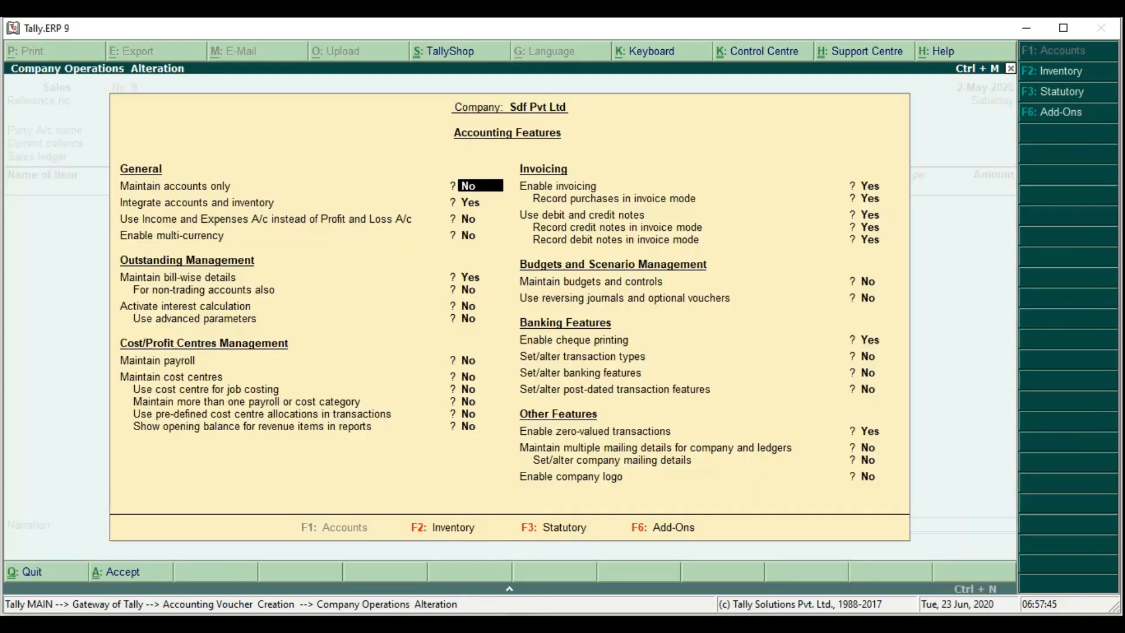
key("Return")
key("Return")
key("Return")
key("Return")
key("Return")
key("Return")
key("Return")
key("Return")
key("Return")
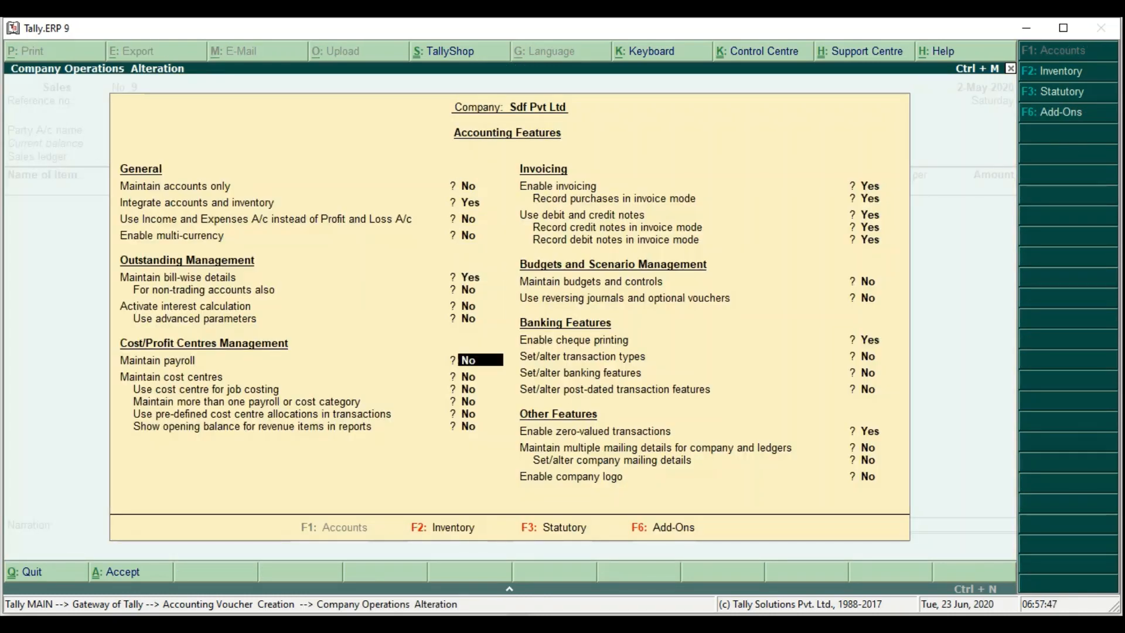
key("Return")
key("Return")
key("Return")
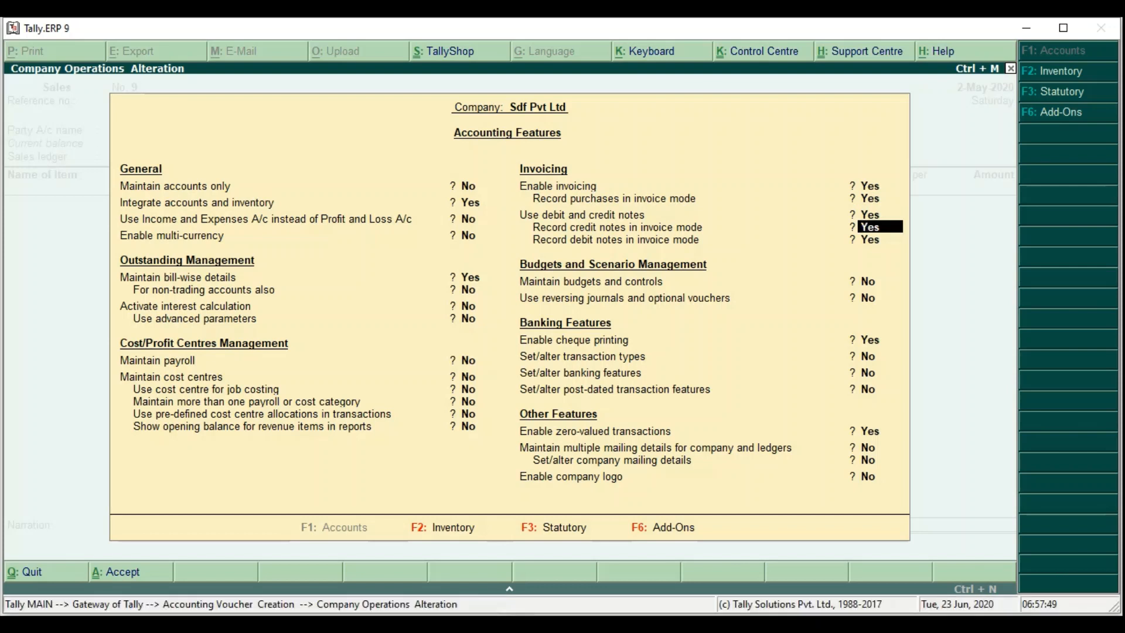
key("Up")
key("Up")
key("Down")
key("Down")
key("Return")
key("Return")
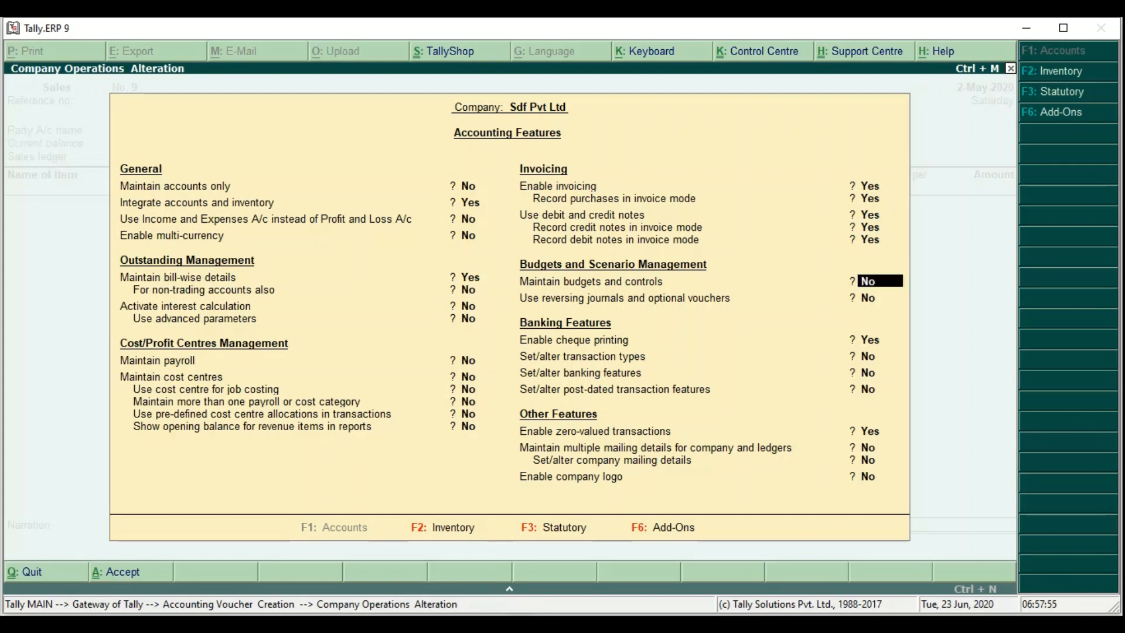
key("Down")
key("Down")
key("Down")
key("Down")
key("Down")
key("Down")
key("Down")
key("Return")
key("Return")
key("Return")
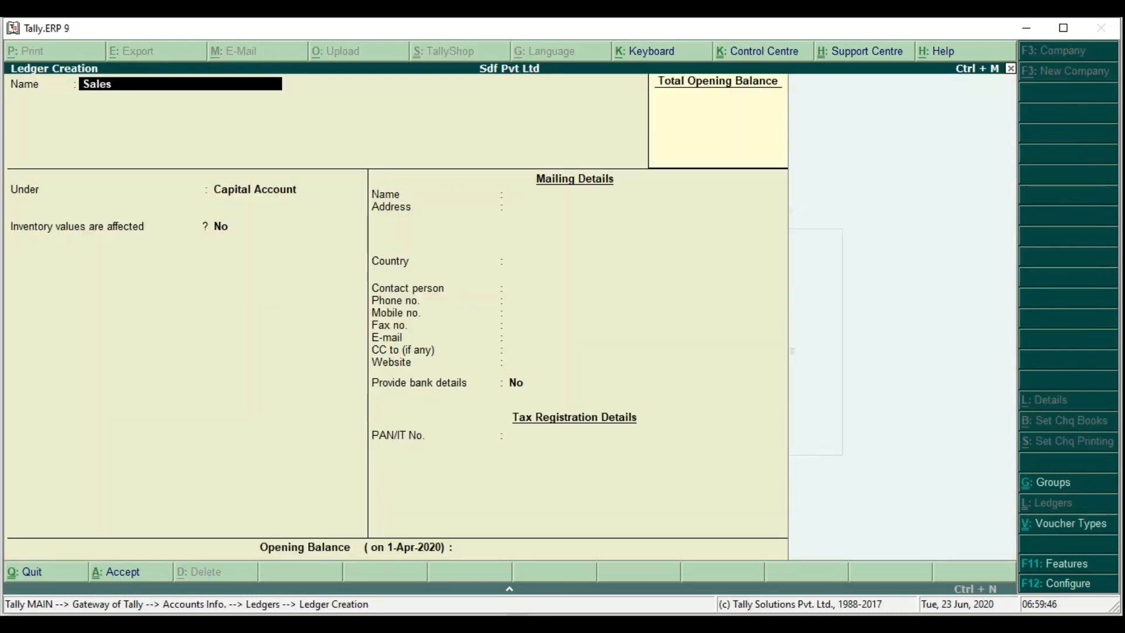
Create the ledger Sales Return A/c under the Sales Accounts group
type("Return A/c")
key("Return")
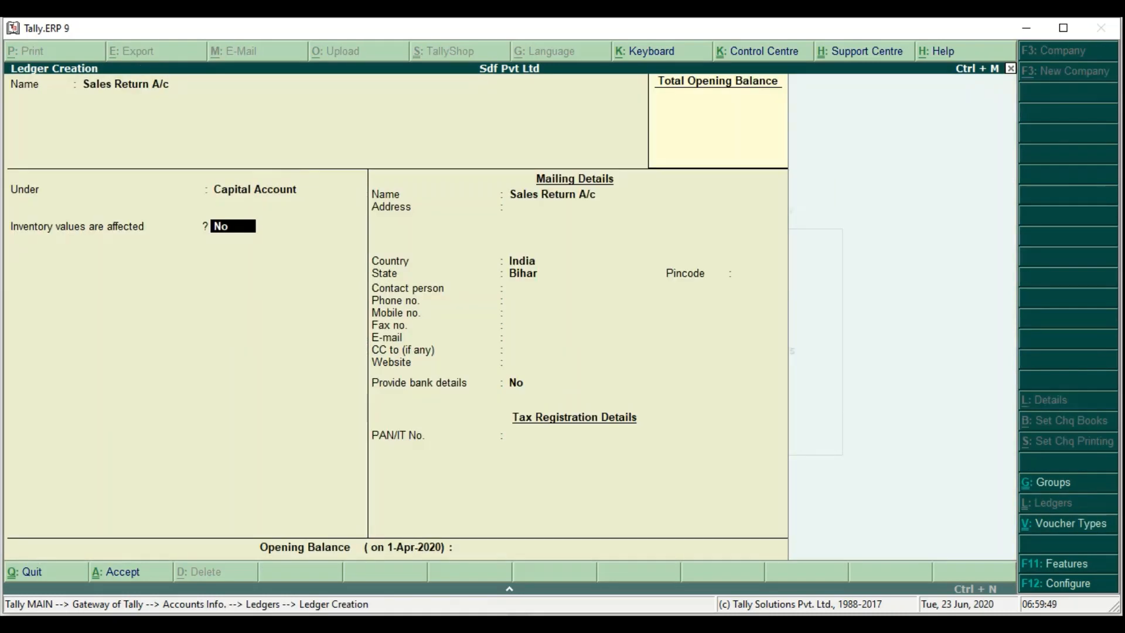
type("Sales")
key("Return")
key("Return")
key("Return")
key("Return")
key("Return")
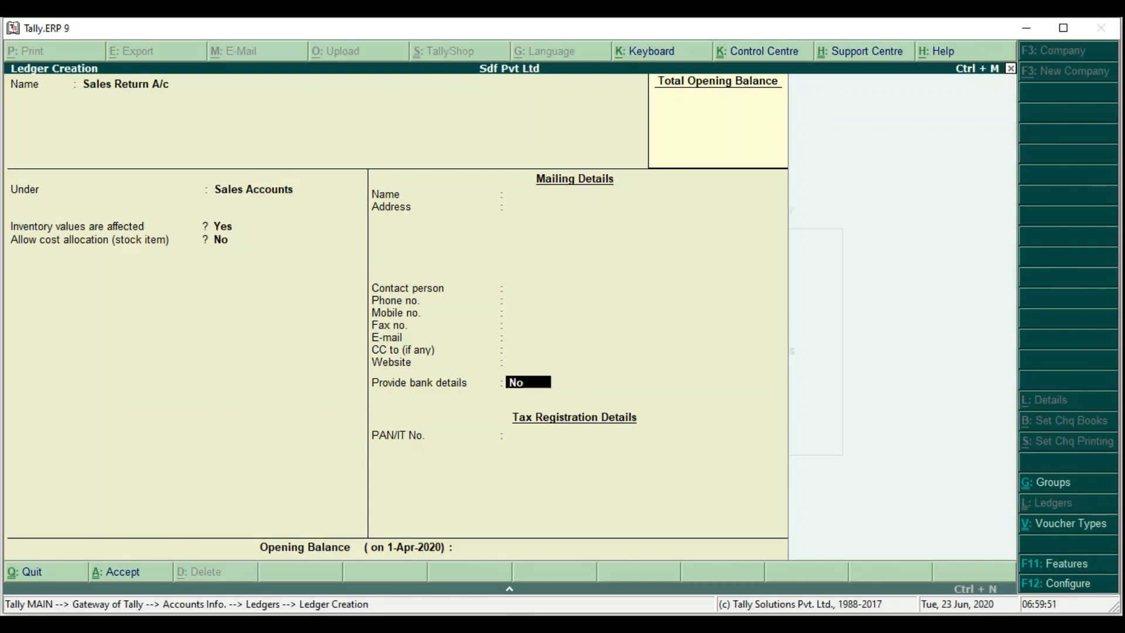
key("Return")
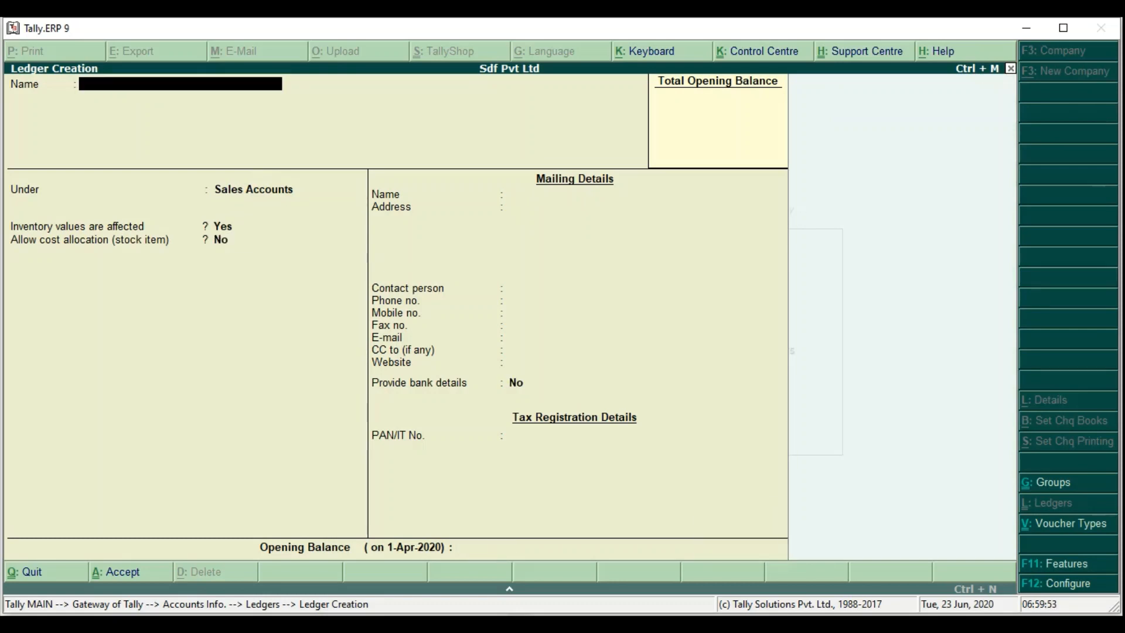
Create the ledger Purchase Return A/c under the Purchase Accounts group and leave ledger creation
type("Purchase R")
type("t")
type("eturn A/c")
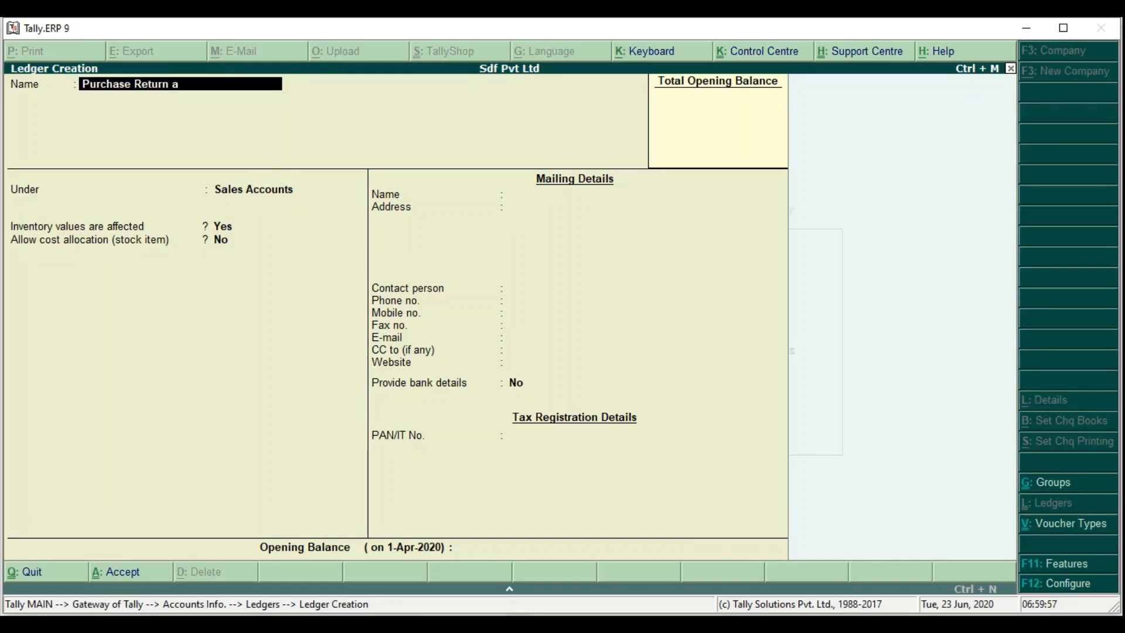
key("Return")
type("Purchase")
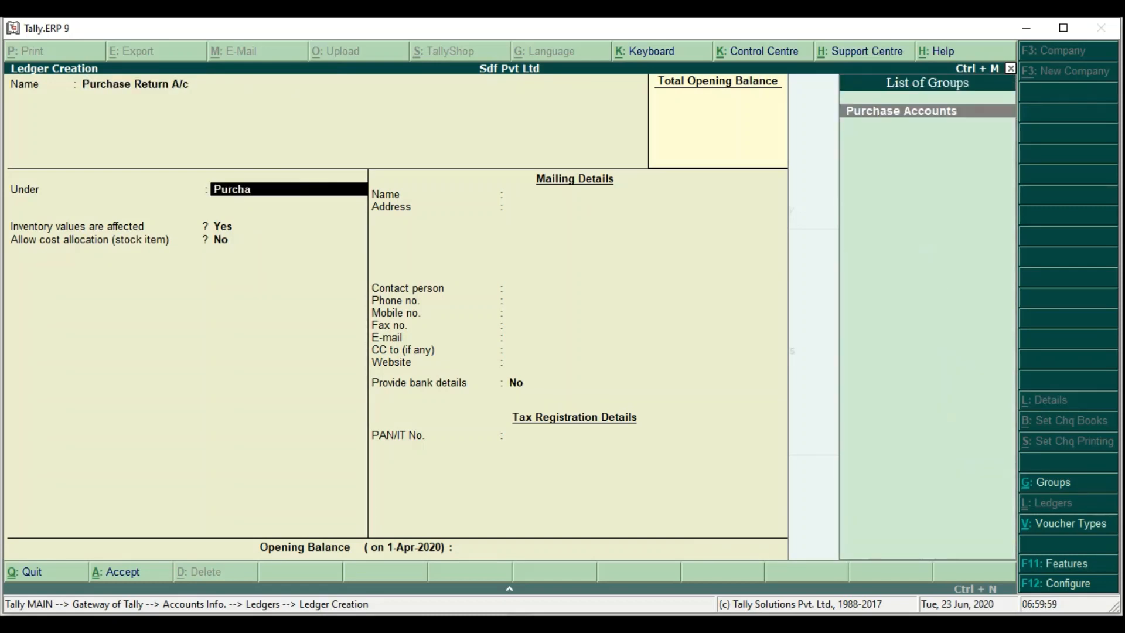
key("Return")
key("Return")
key("Return")
key("Return")
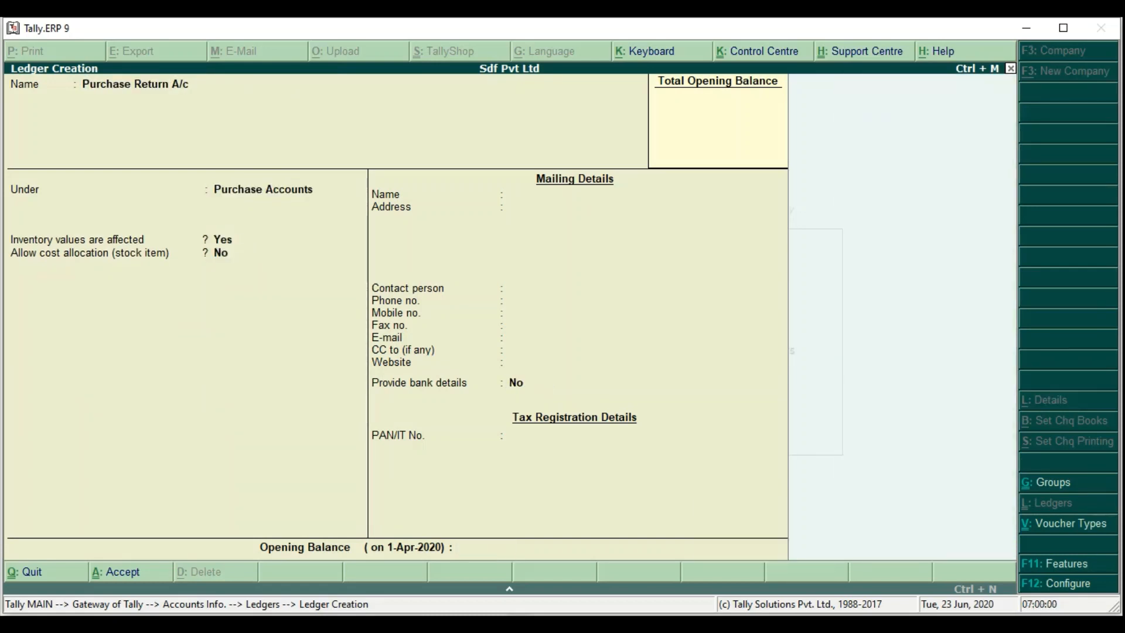
key("Escape")
key("Return")
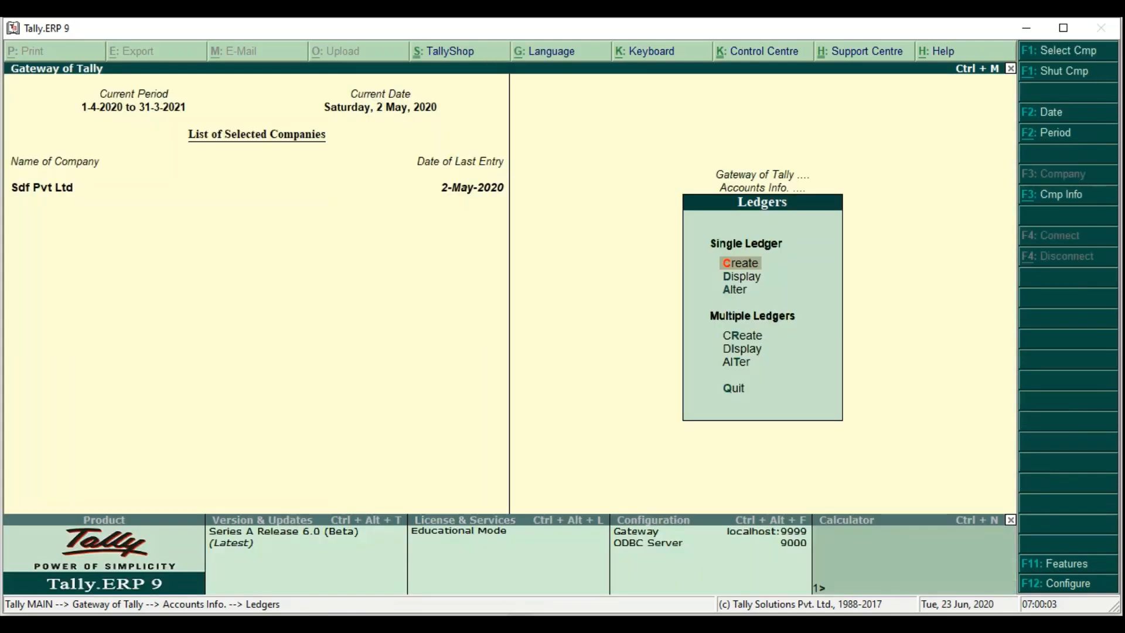
Return to the Gateway of Tally and open a sales voucher for entry in the accounting vouchers
key("Escape")
key("Escape")
key("Down")
key("Down")
key("Down")
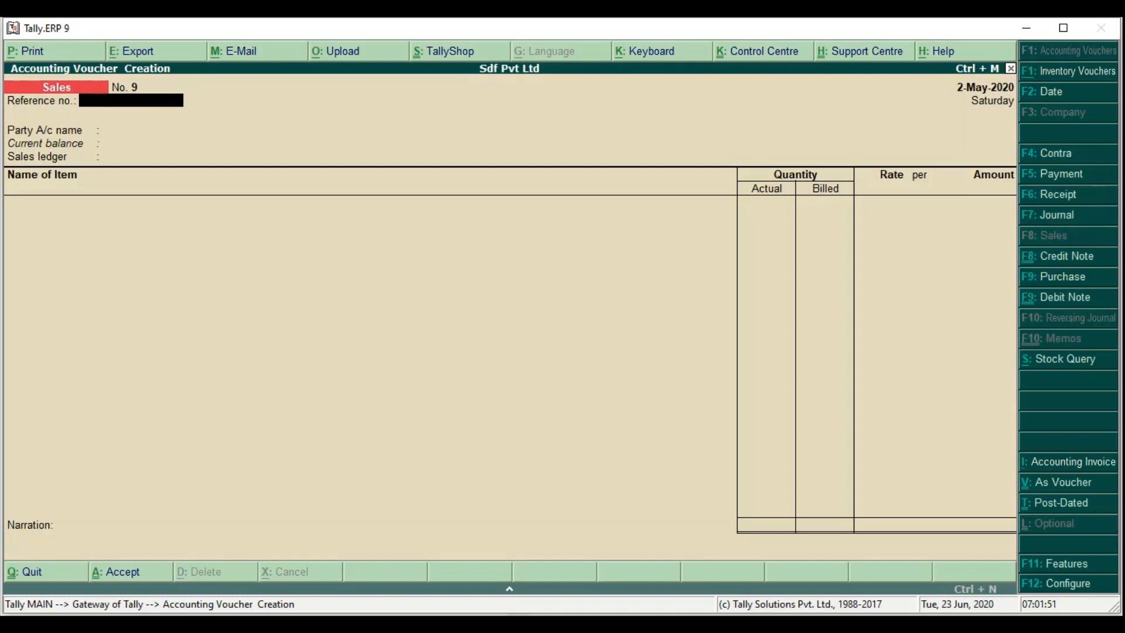
Start a credit note for the party Sona Infotech with Sales A/c as the sales ledger
key("ctrl+F8")
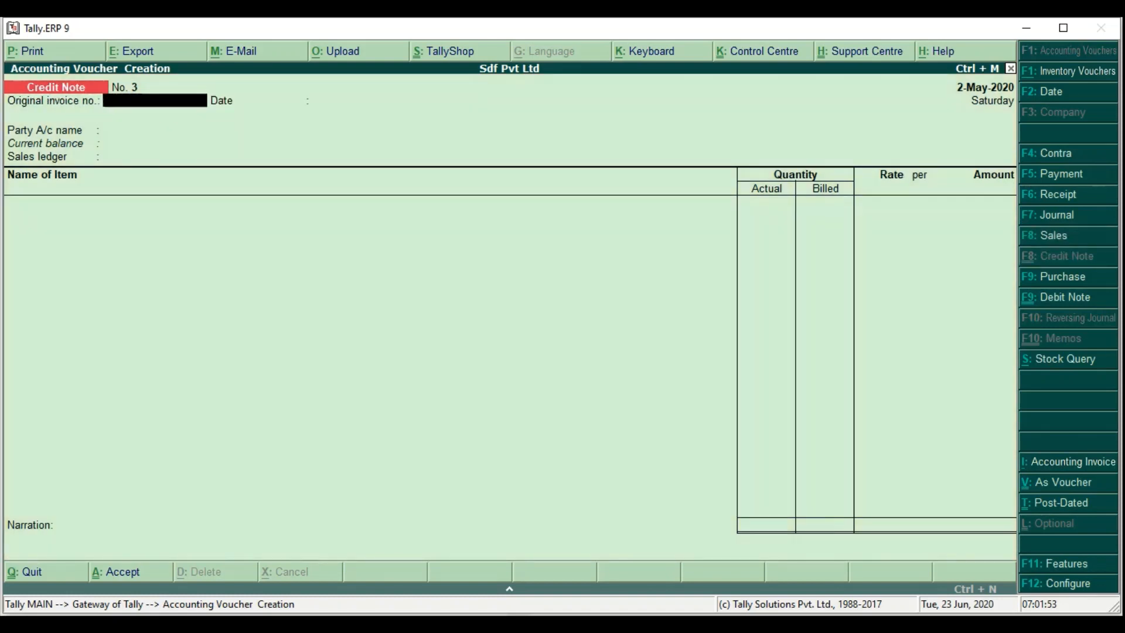
key("Return")
key("Return")
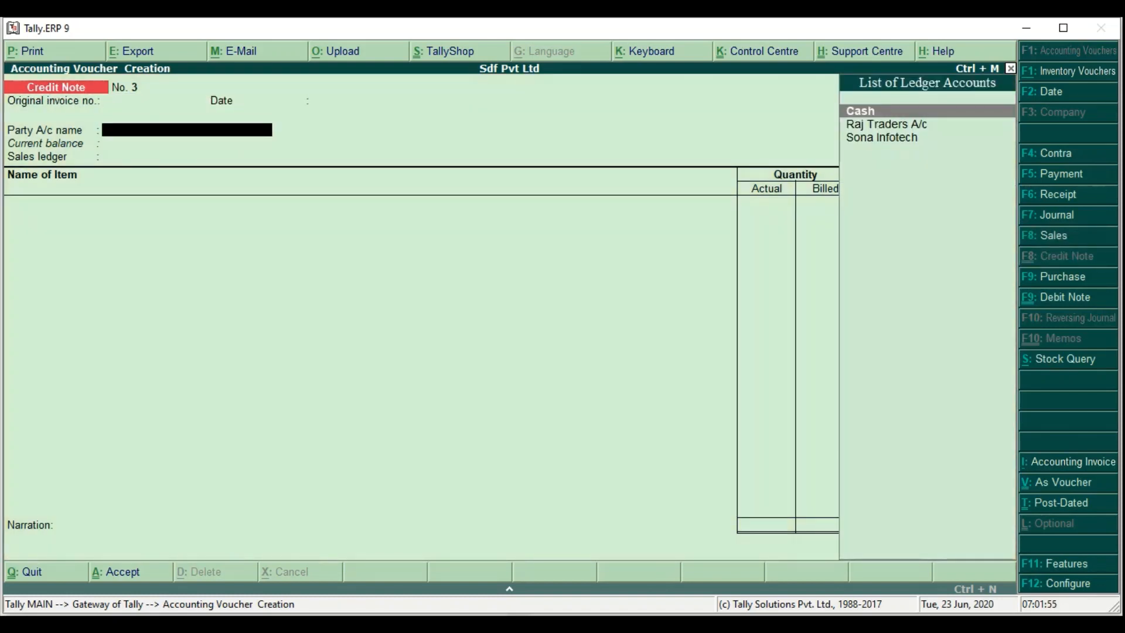
key("Down")
key("Down")
key("Return")
key("Return")
key("Return")
key("Return")
key("Return")
key("Return")
key("Return")
key("Return")
key("Return")
key("Return")
key("Return")
key("Return")
key("Return")
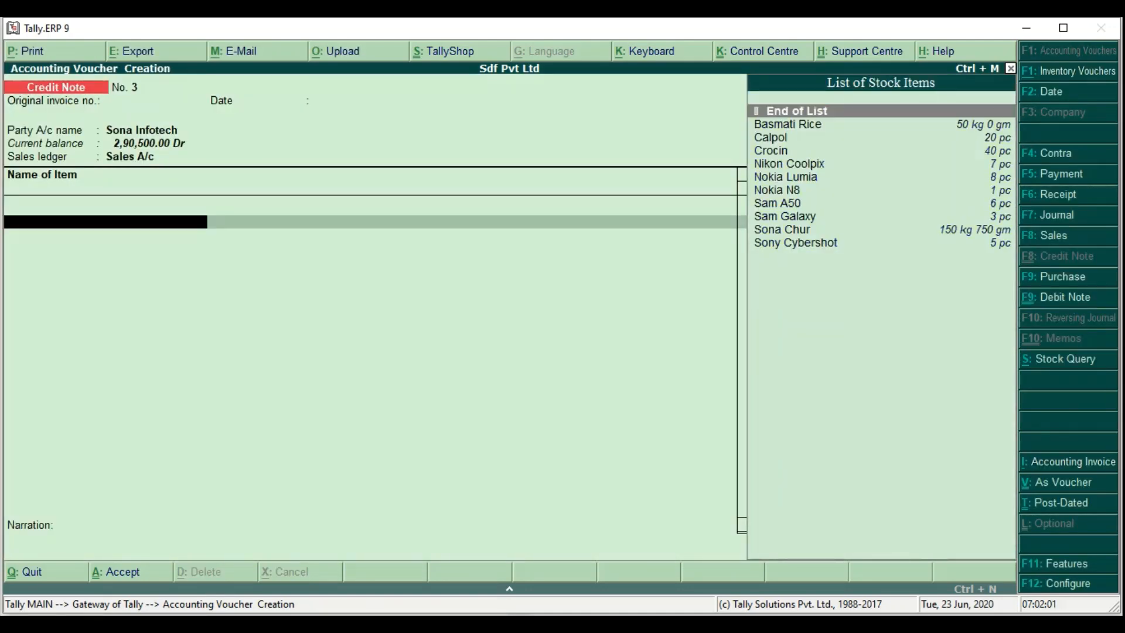
Add the stock item Nokia Lumia to the credit note
key("Down")
key("Down")
key("Down")
key("Down")
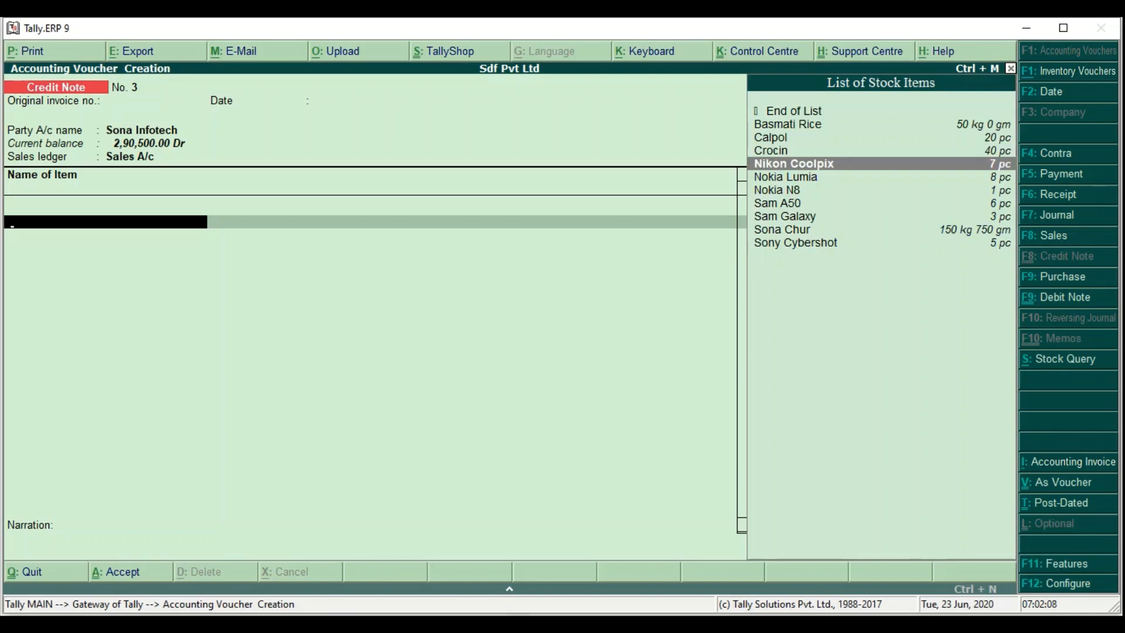
key("Down")
key("Return")
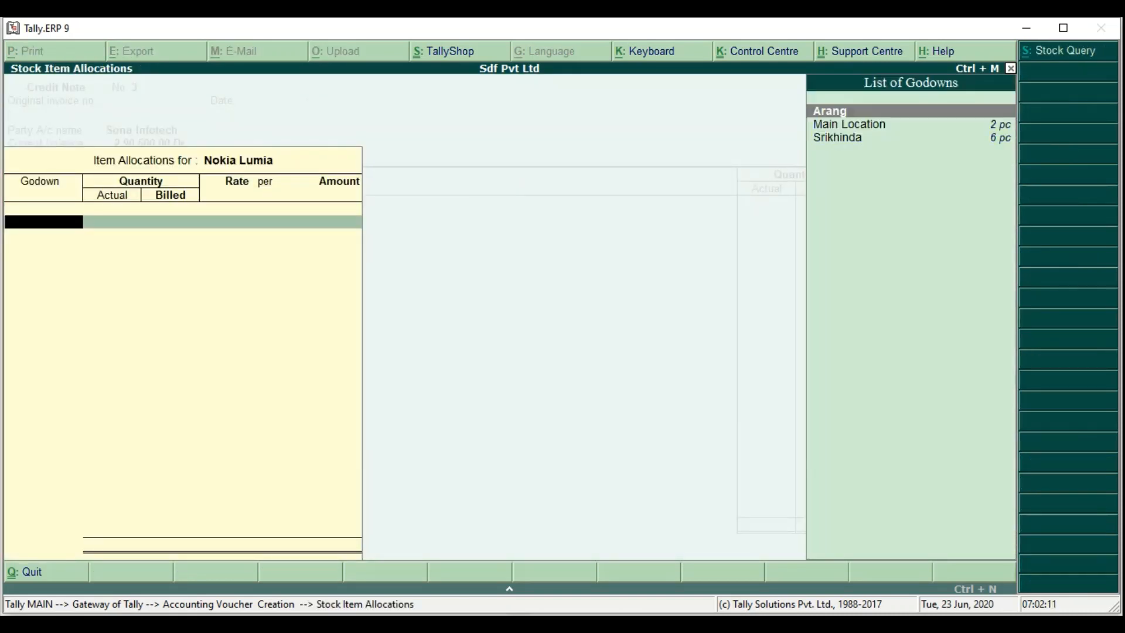
key("Escape")
key("Return")
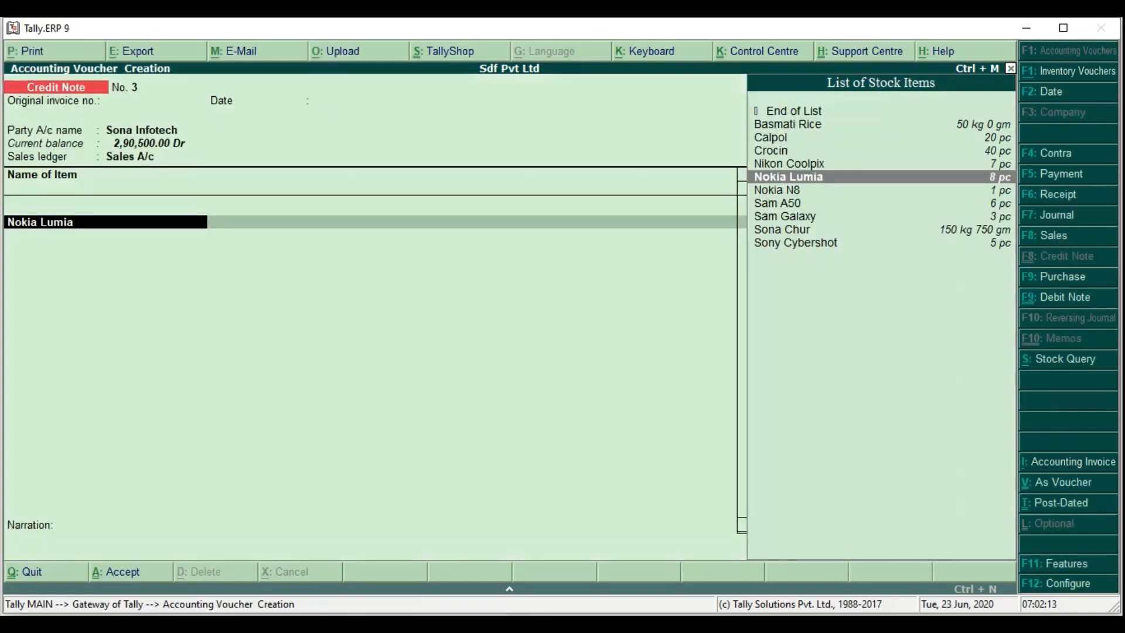
key("Return")
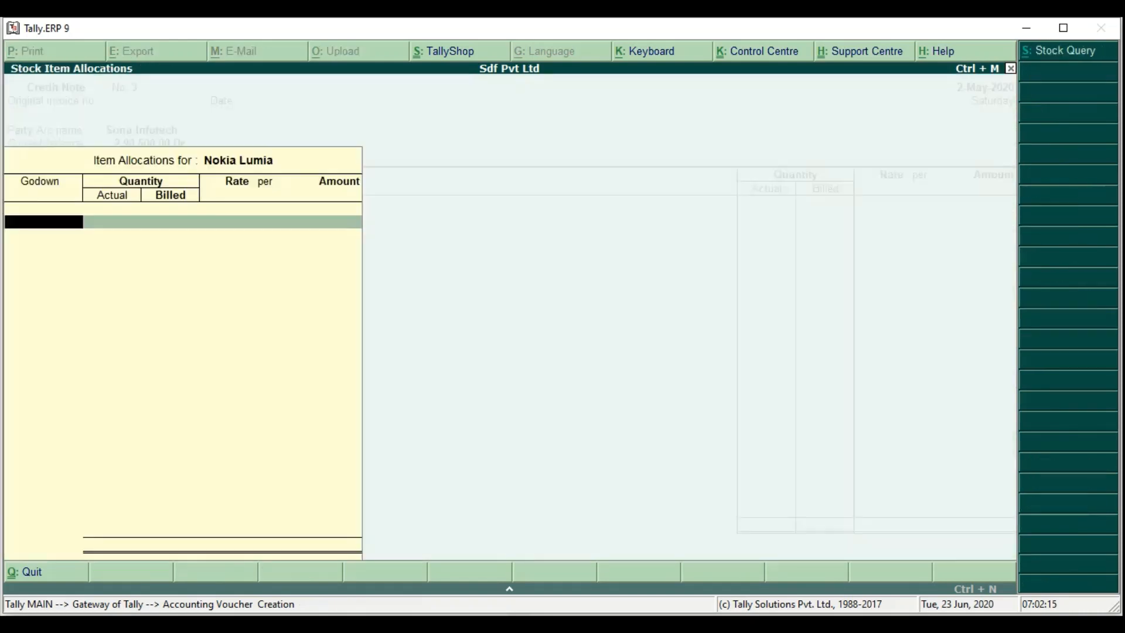
Allocate 2 pc of Nokia Lumia to the Main Location godown, keeping the suggested rate, and save the credit note
key("Down")
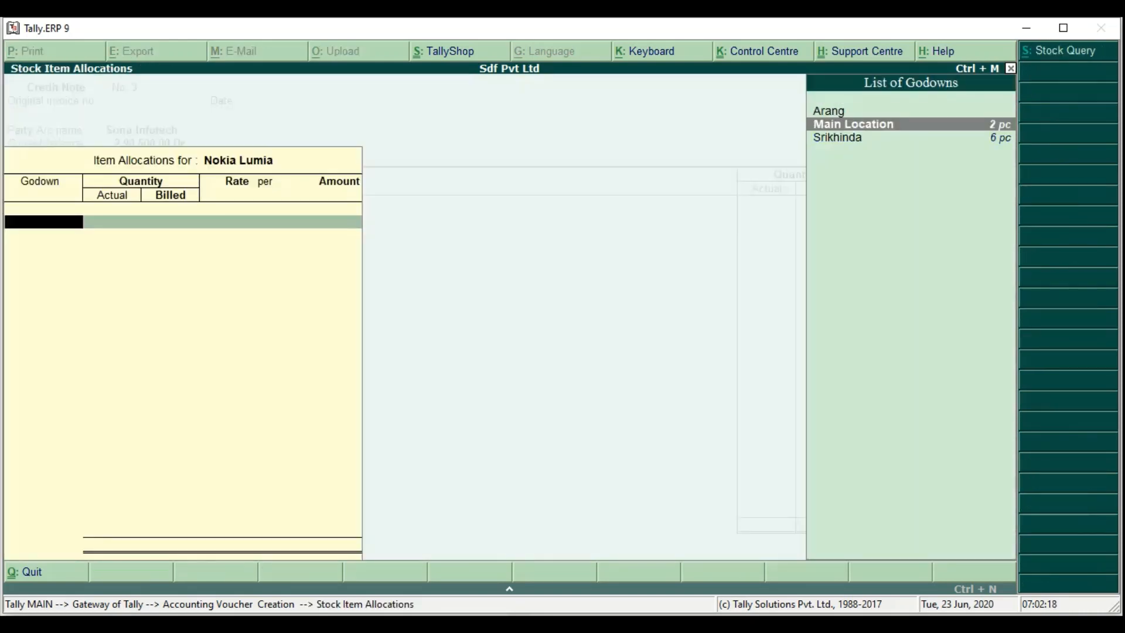
key("Return")
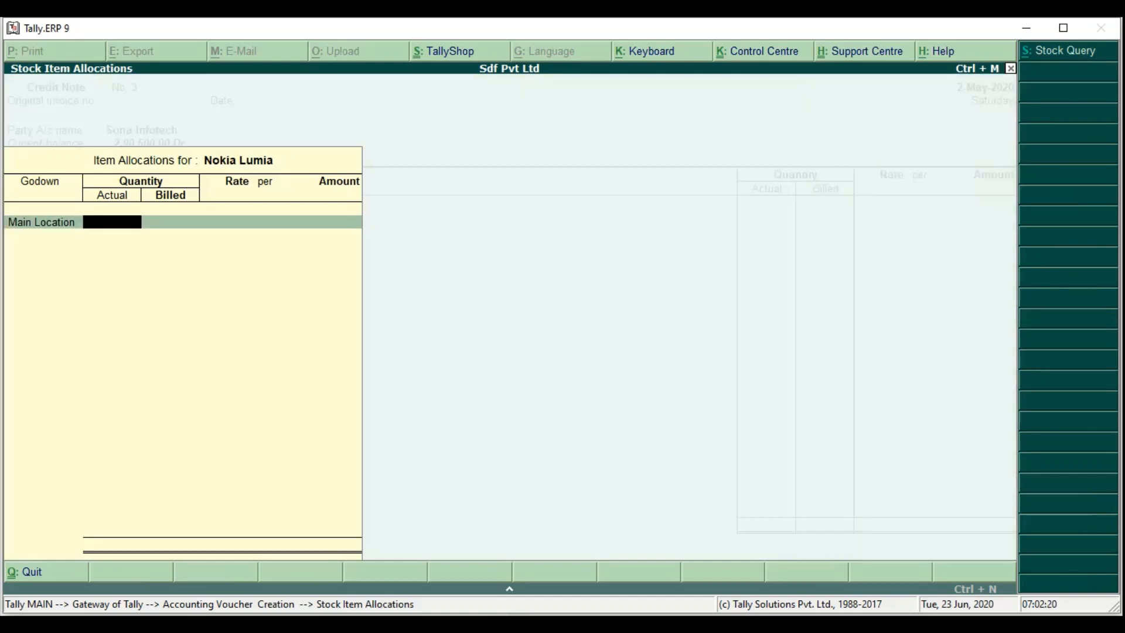
type("2")
key("Return")
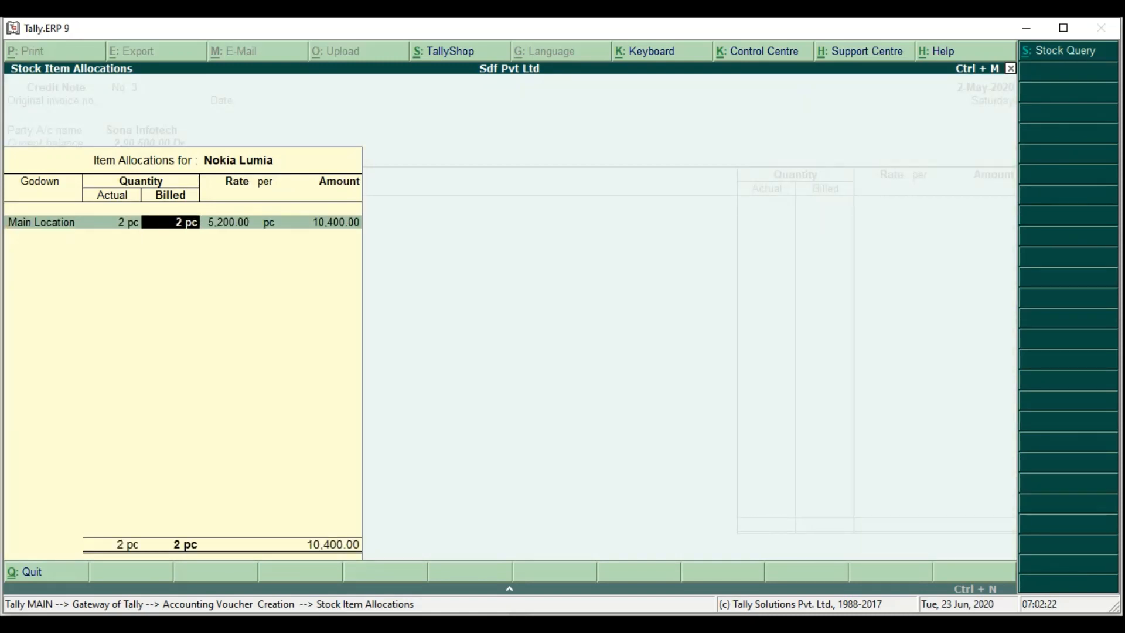
key("Return")
key("Return")
key("Return")
key("Return")
key("Return")
key("Return")
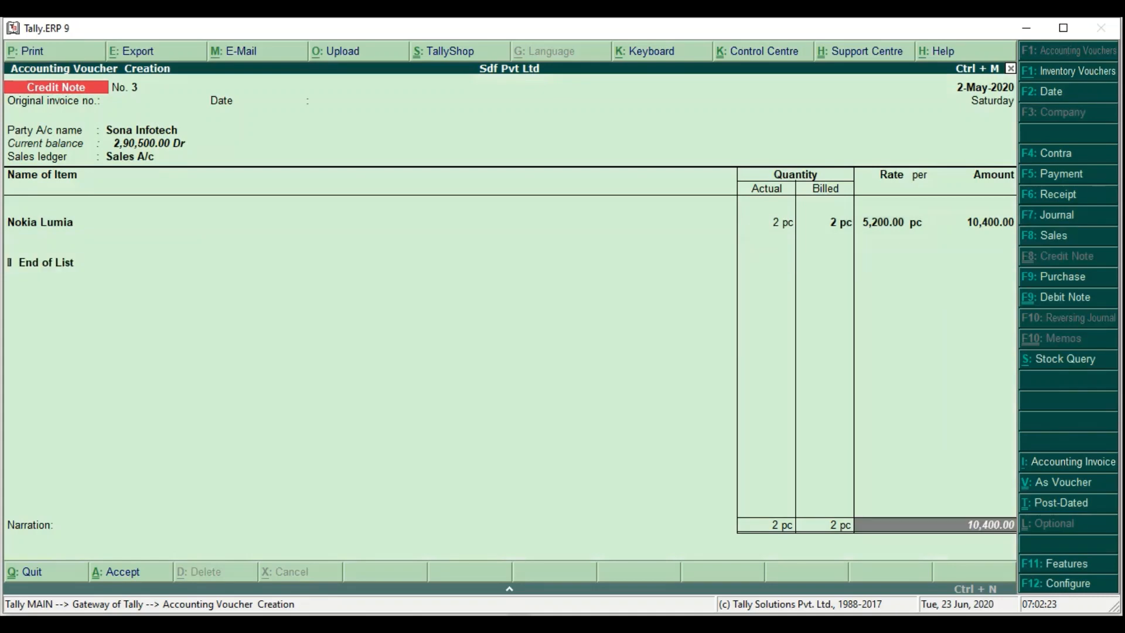
key("Return")
key("Return")
key("Return")
Leave voucher entry for the Gateway of Tally and display the stock summary in detailed form
key("alt+F7")
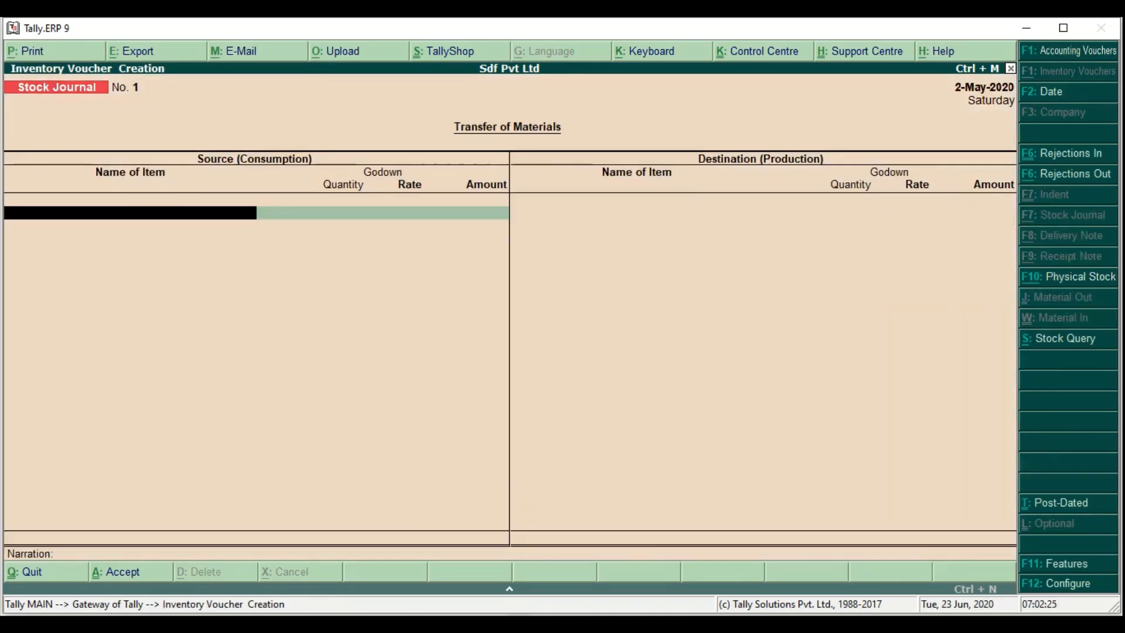
key("Escape")
key("Return")
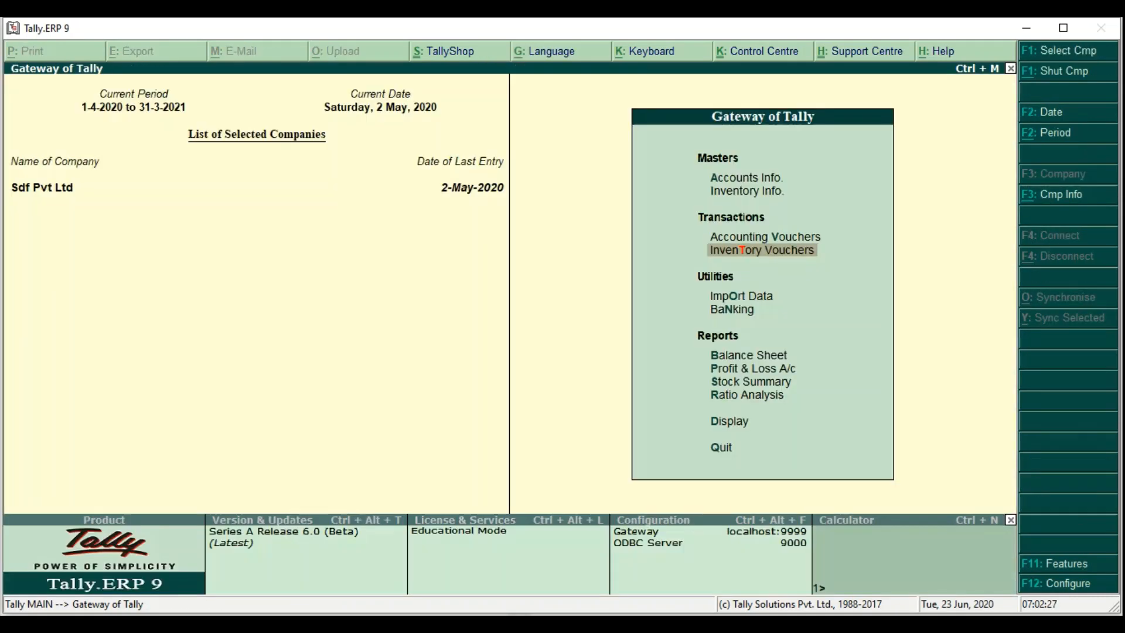
key("Down")
key("Down")
key("Down")
key("Down")
key("Down")
key("Return")
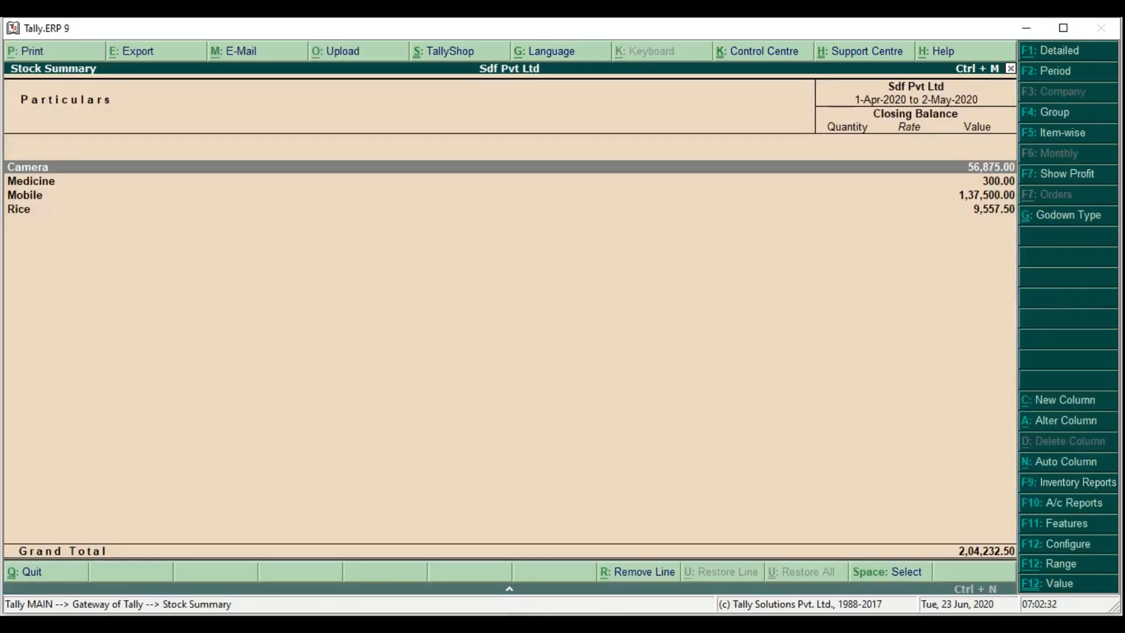
key("F1")
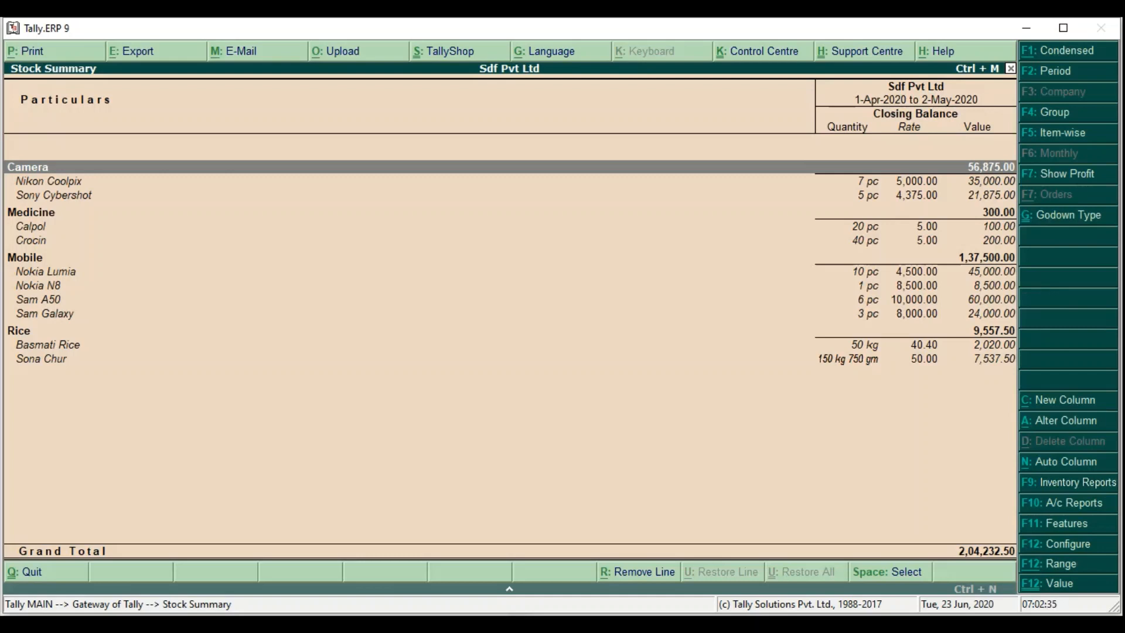
Examine Nokia Lumia's monthly summary and its May stock vouchers, and return to the Gateway of Tally
left_click(46, 272)
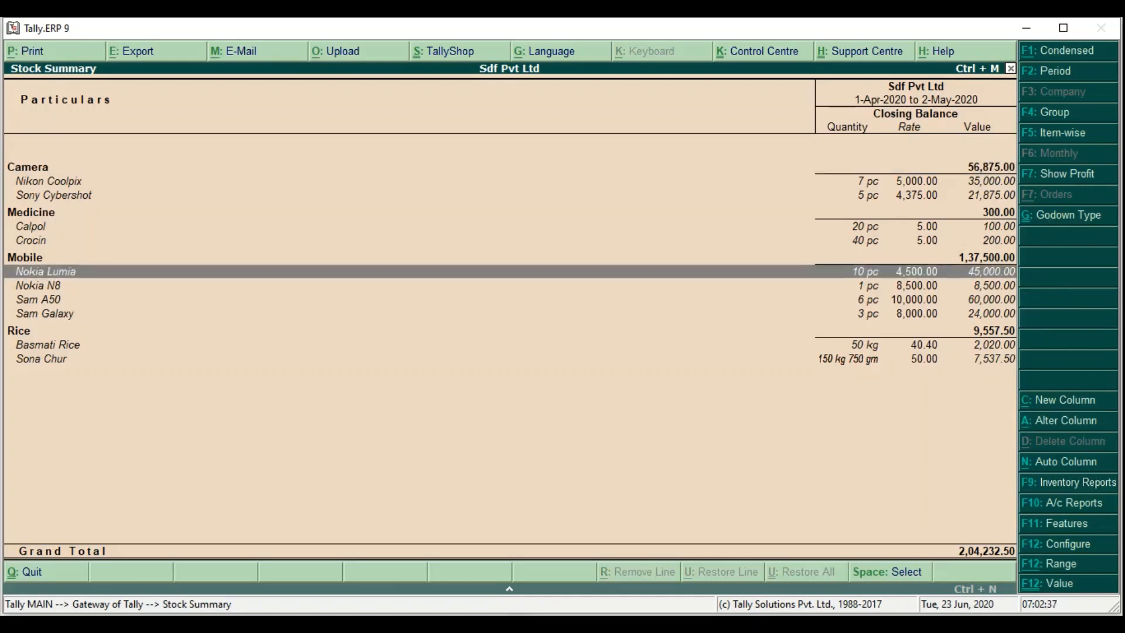
key("Return")
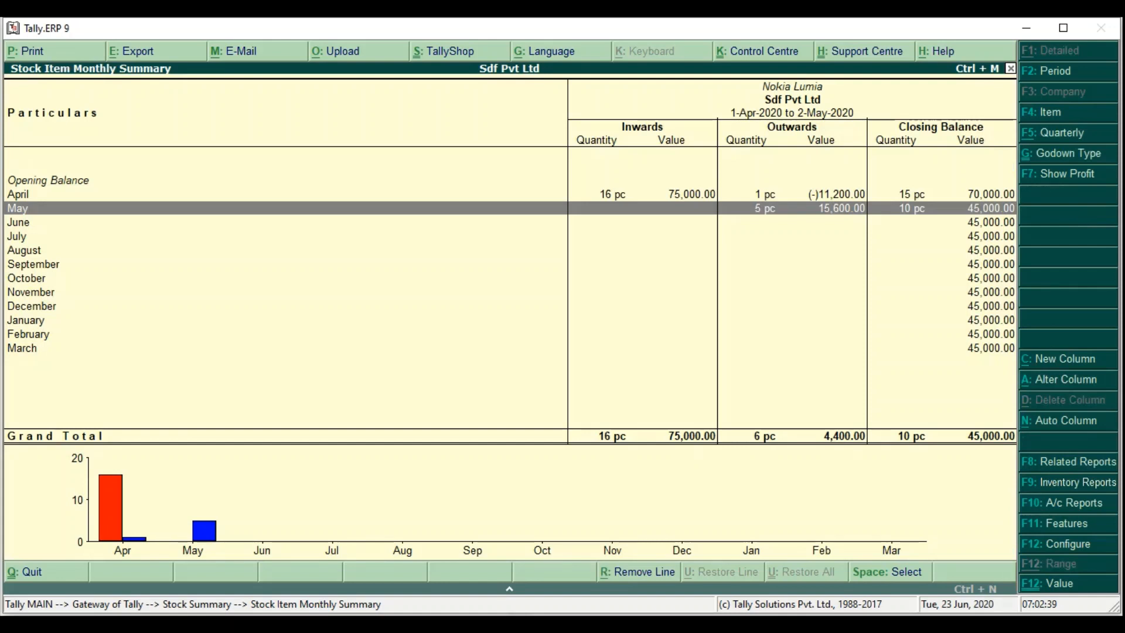
key("Return")
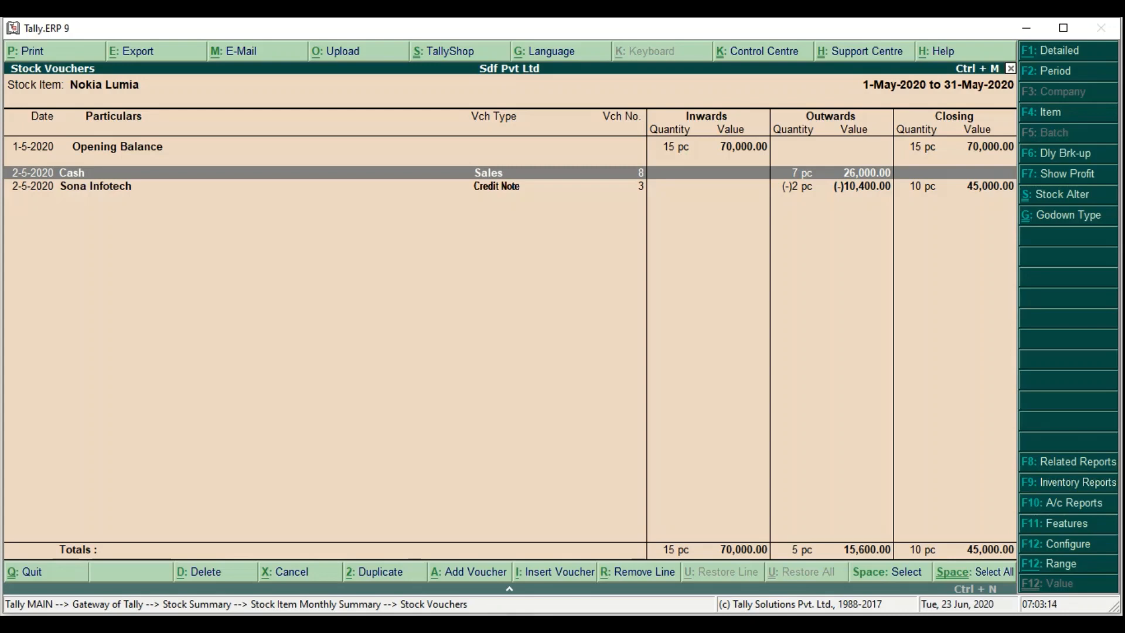
key("Escape")
key("Escape")
key("Escape")
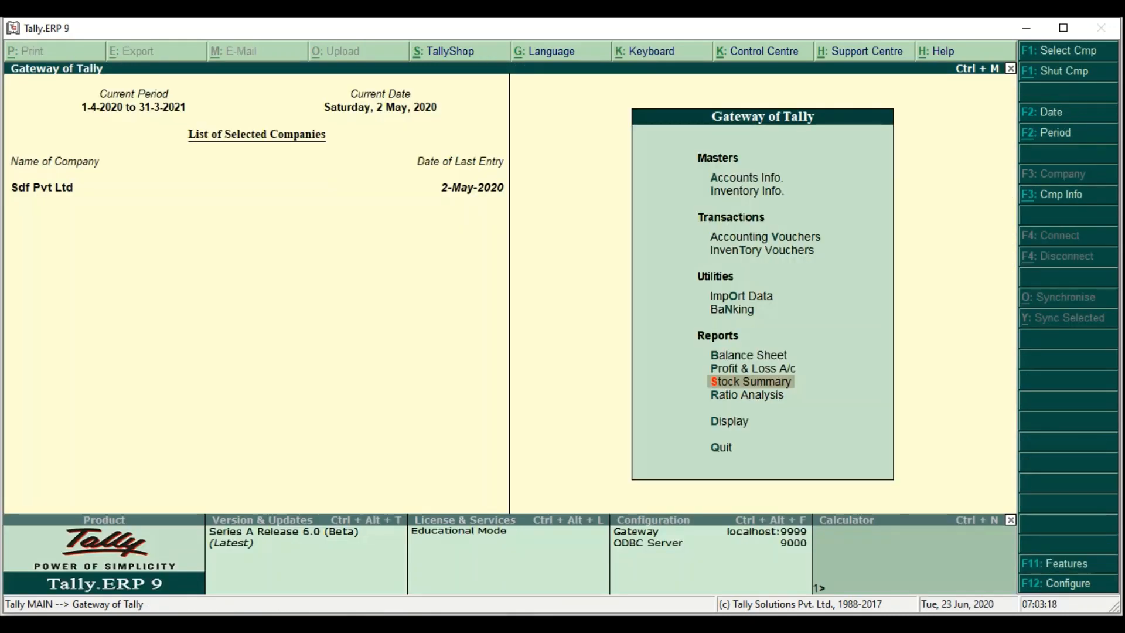
Review the company's inventory features and quit them without saving
key("F11")
key("Down")
key("Return")
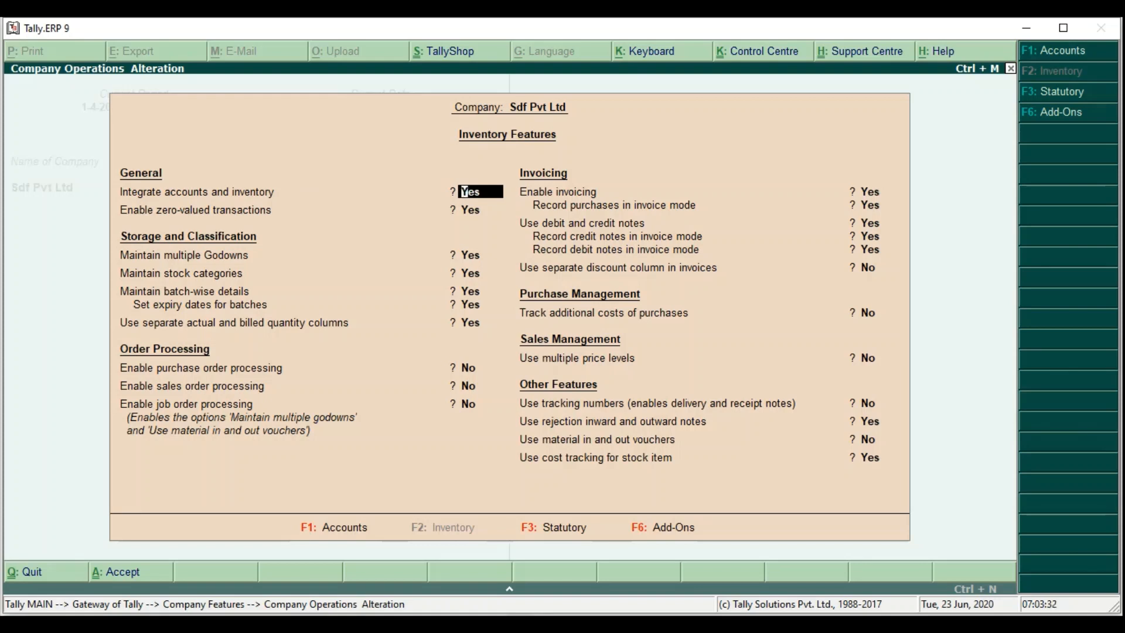
key("Escape")
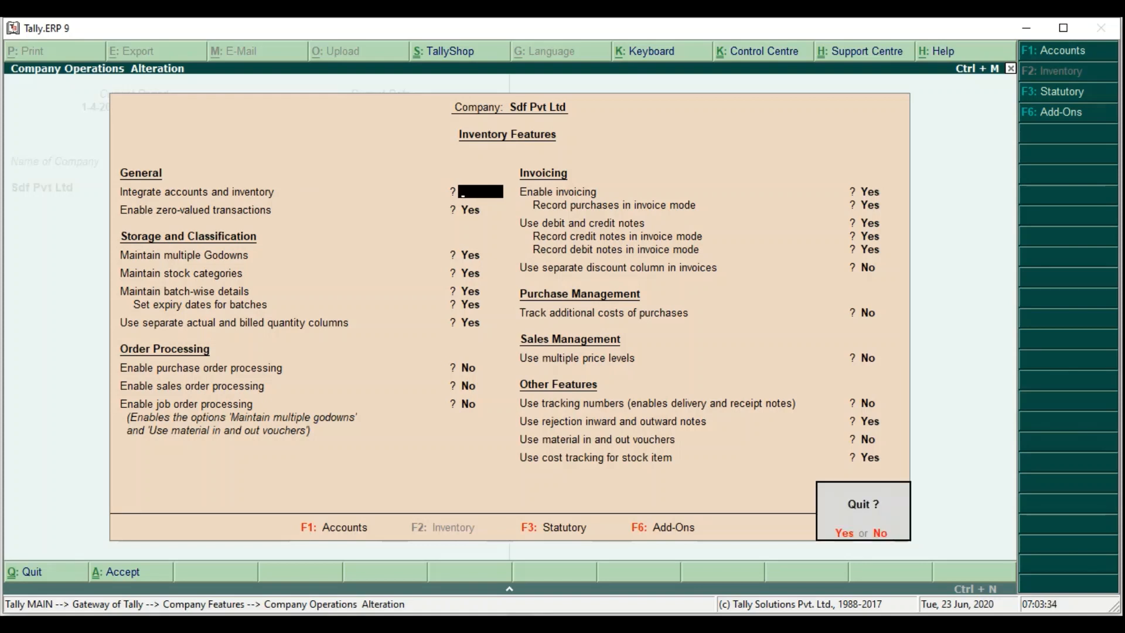
key("y")
key("Escape")
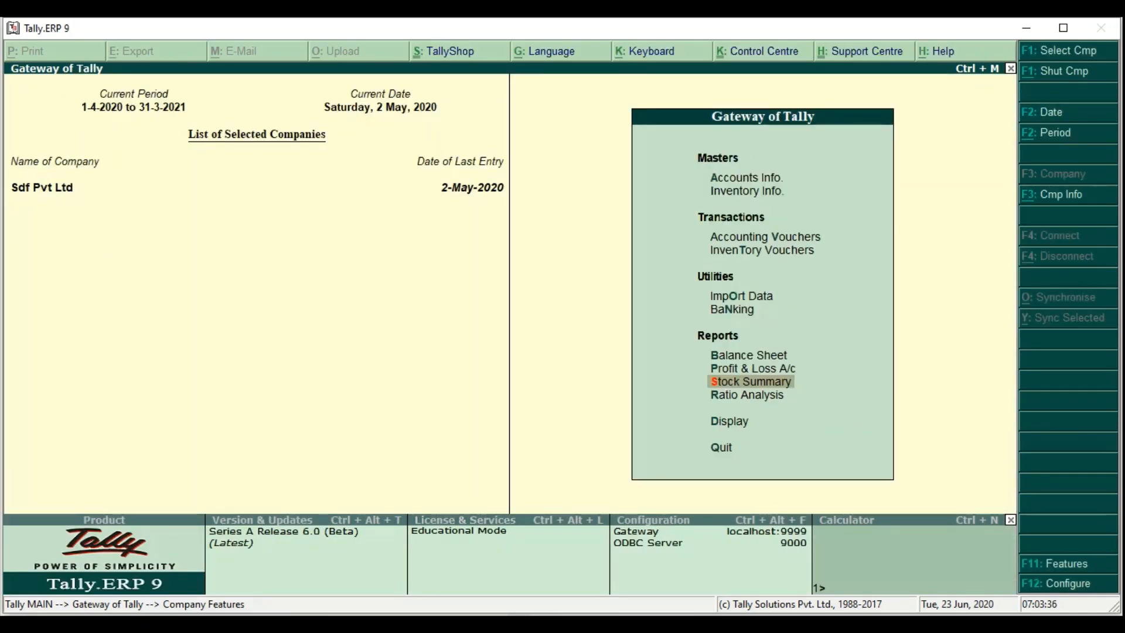
Open a sales voucher for entry and check the invoicing settings in the company's accounting features
key("n")
key("F1")
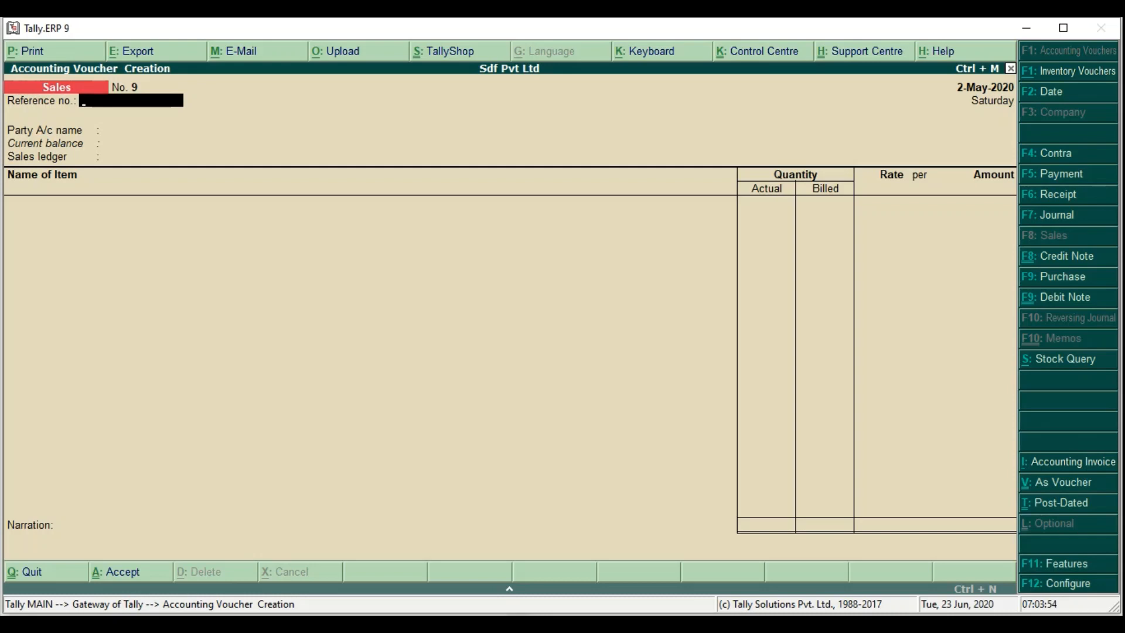
key("F11")
key("Return")
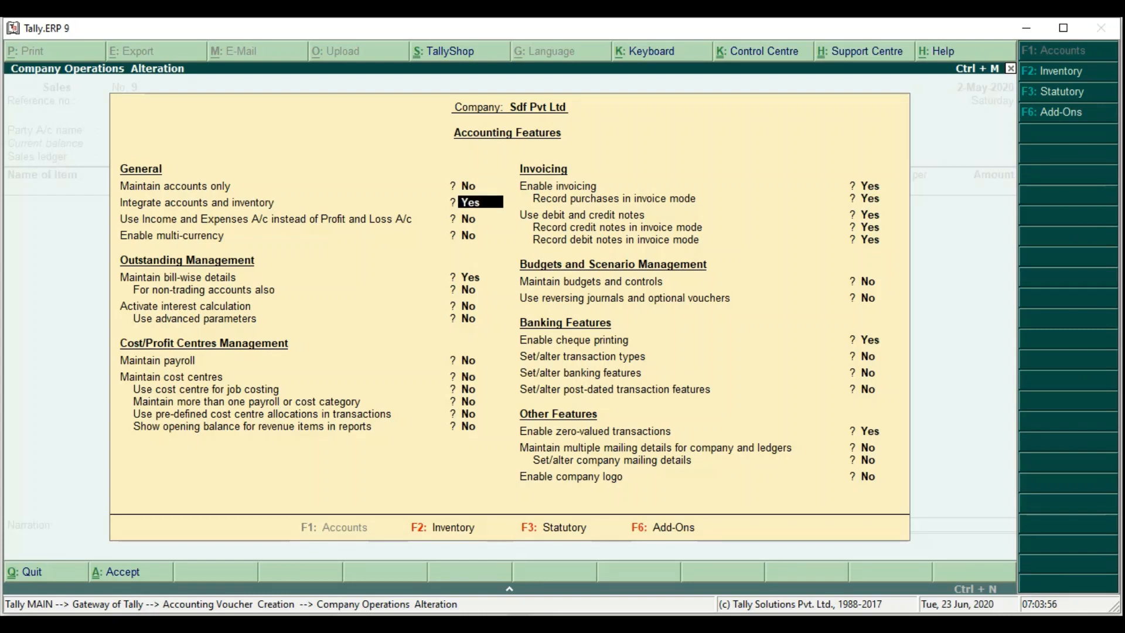
key("Return")
key("Return")
key("Return")
key("Return")
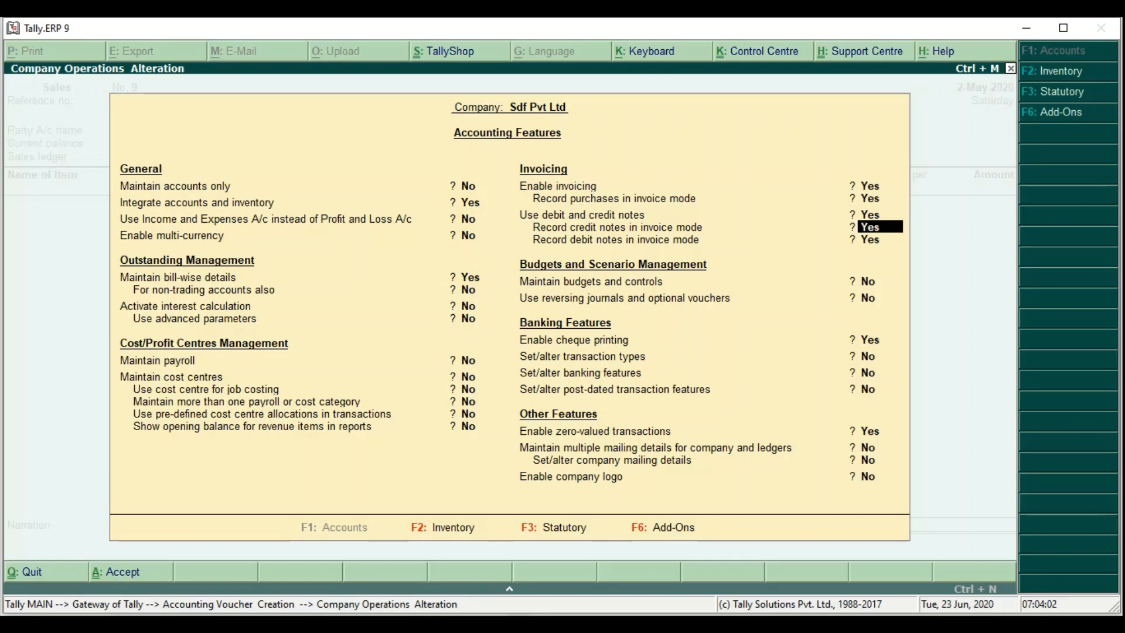
Set "Use separate discount column in invoices" to Yes in the inventory features and save the settings
key("F2")
key("Return")
key("Return")
key("Return")
key("Return")
key("Return")
key("Return")
key("Return")
key("Return")
key("Return")
key("Return")
key("Return")
key("Return")
key("Return")
key("Return")
key("Return")
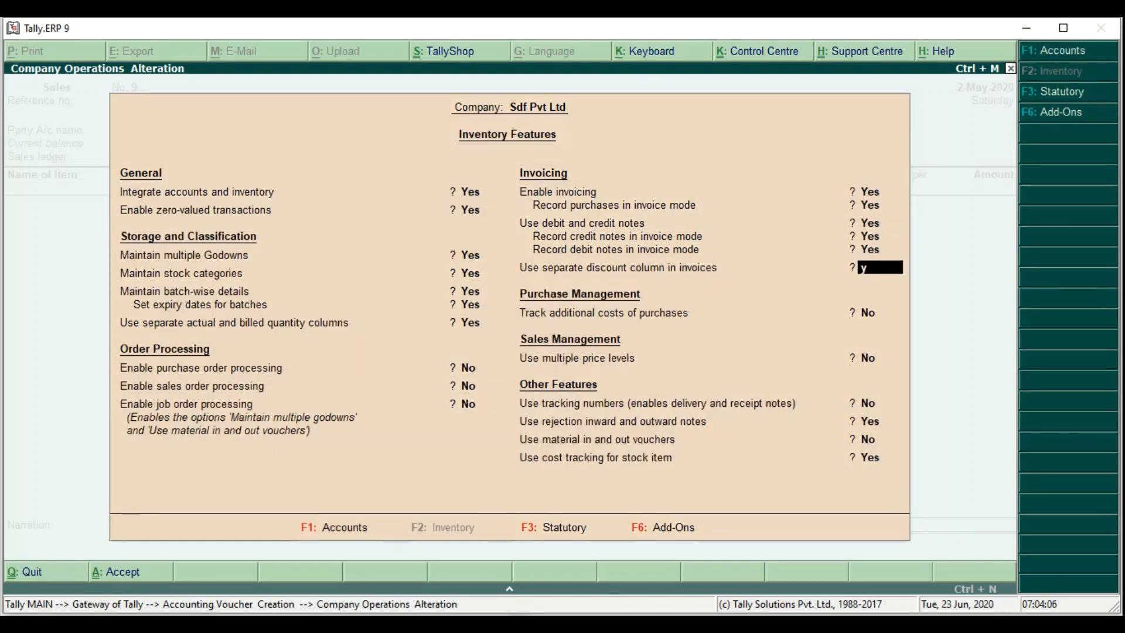
type("y")
key("Return")
key("Return")
key("Return")
key("Return")
key("Return")
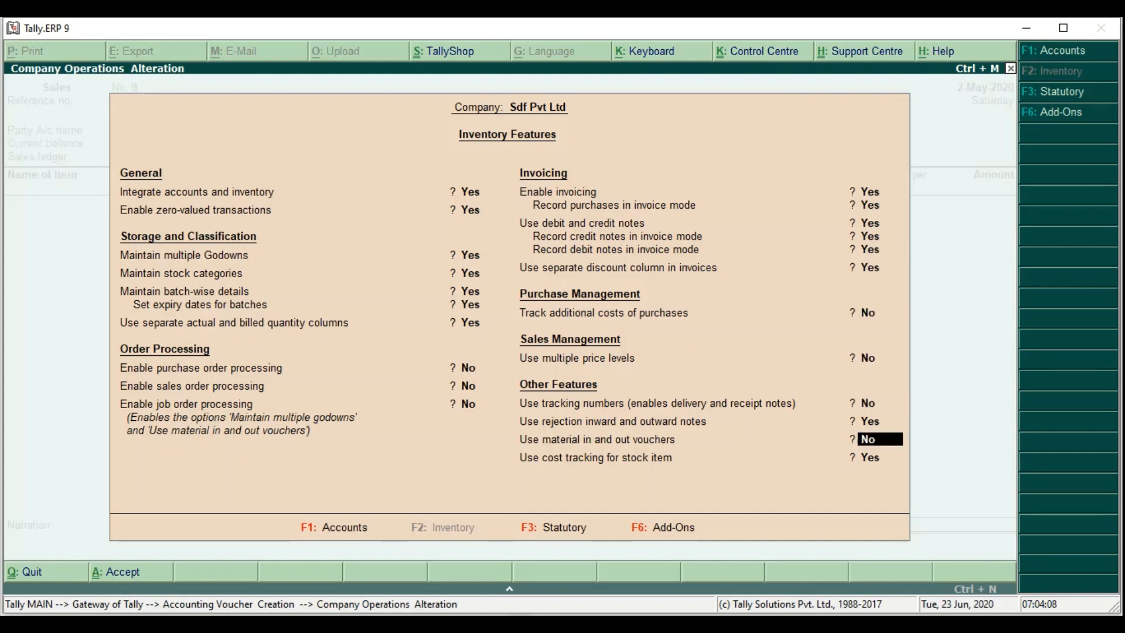
key("Return")
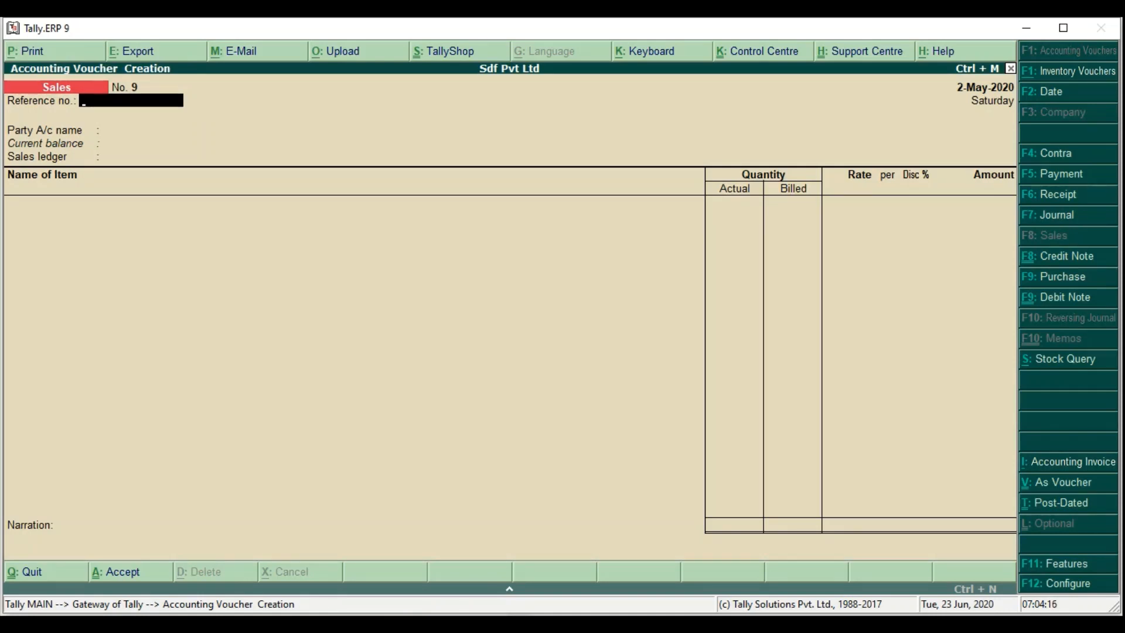
Fill in the sales voucher header with Cash as the party account and Sales A/c as the sales ledger
key("Return")
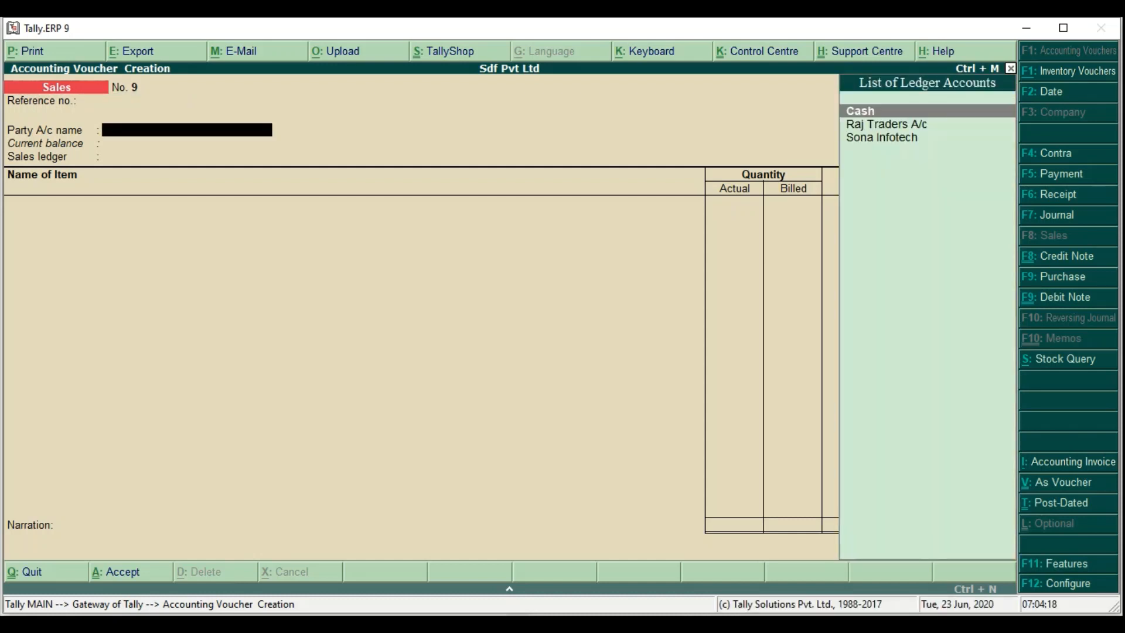
key("Down")
key("Down")
key("Up")
key("Up")
key("Return")
key("Return")
key("Return")
key("Return")
key("Return")
key("Return")
key("Return")
key("Return")
key("Return")
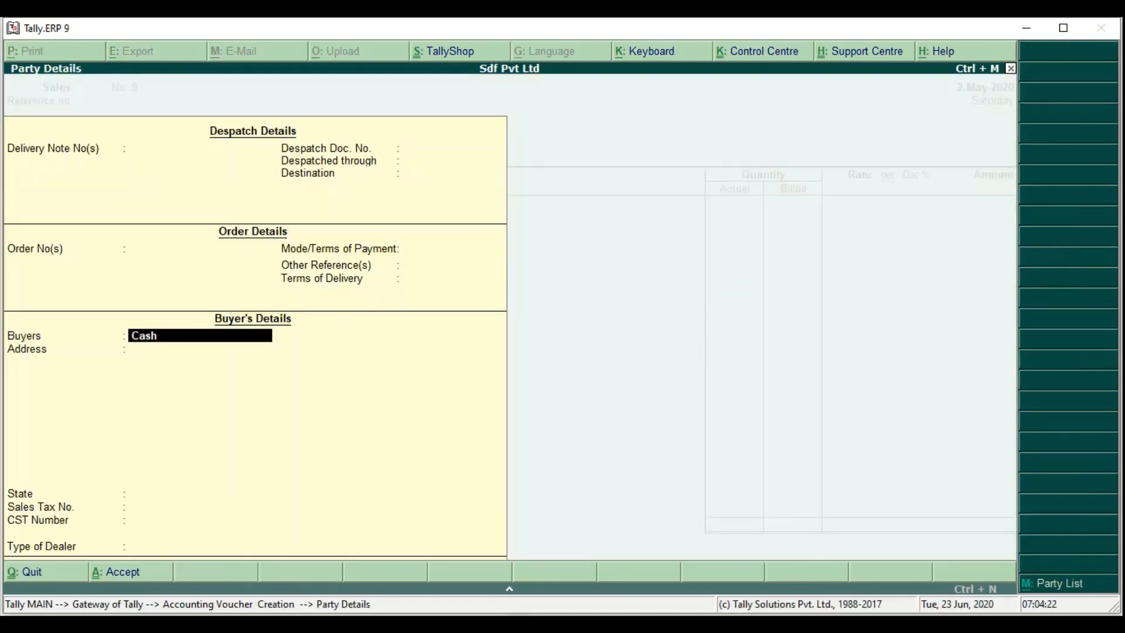
key("Return")
key("Return")
key("Return")
key("Return")
key("Return")
key("Return")
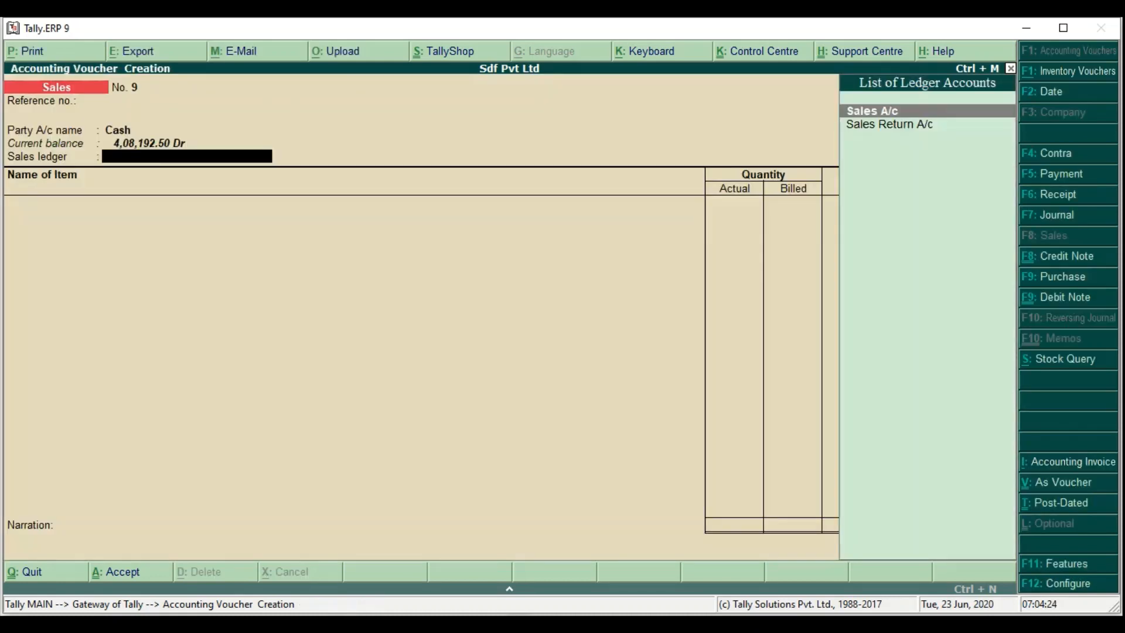
key("Return")
Add the stock item Nokia Lumia to the sales voucher
key("Down")
key("Down")
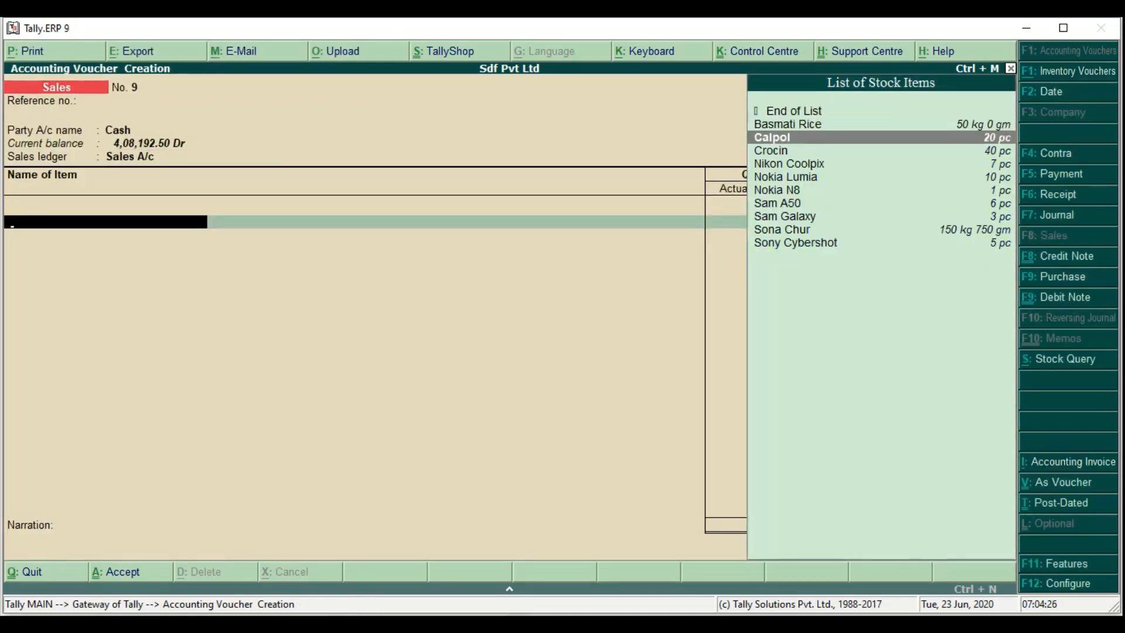
key("Down")
key("Down")
key("Down")
key("Down")
key("Down")
key("Down")
key("Down")
key("Up")
key("Up")
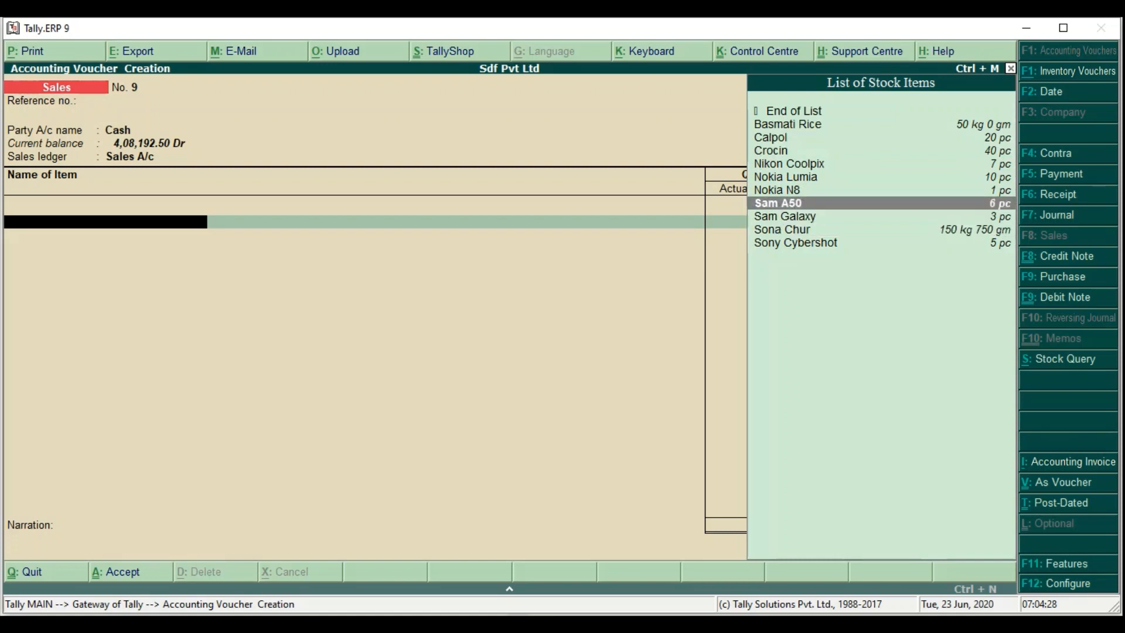
key("Up")
key("Up")
key("Return")
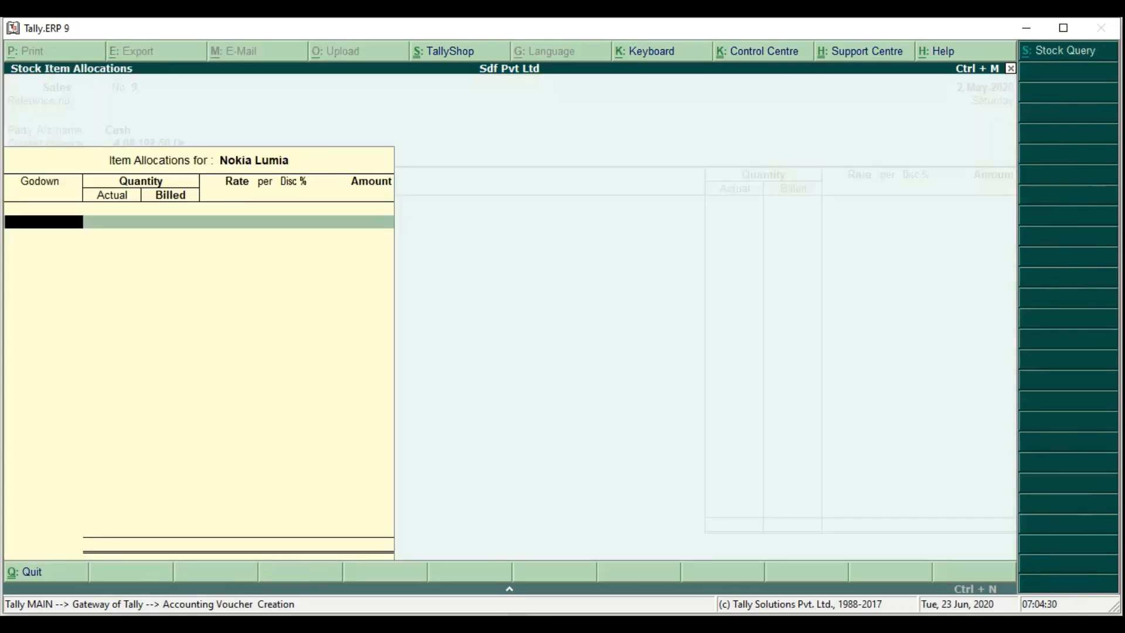
Allocate 2 pc of Nokia Lumia from the Srikhinda godown, accepting the rate of 5,200.00 per pc
key("Down")
key("Down")
key("Return")
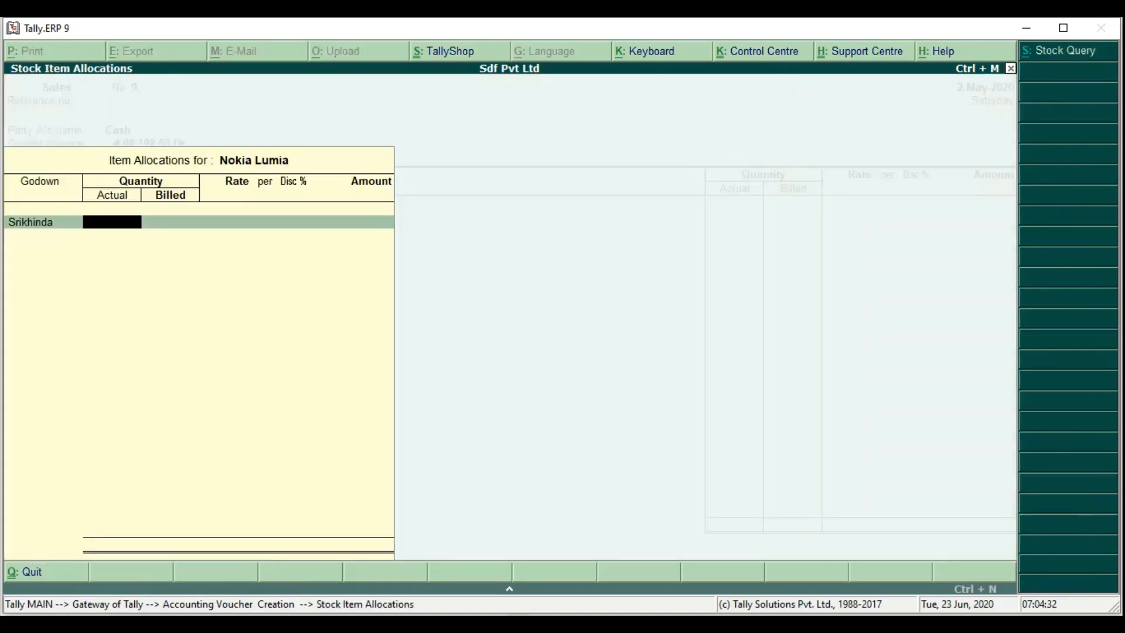
type("2")
key("Return")
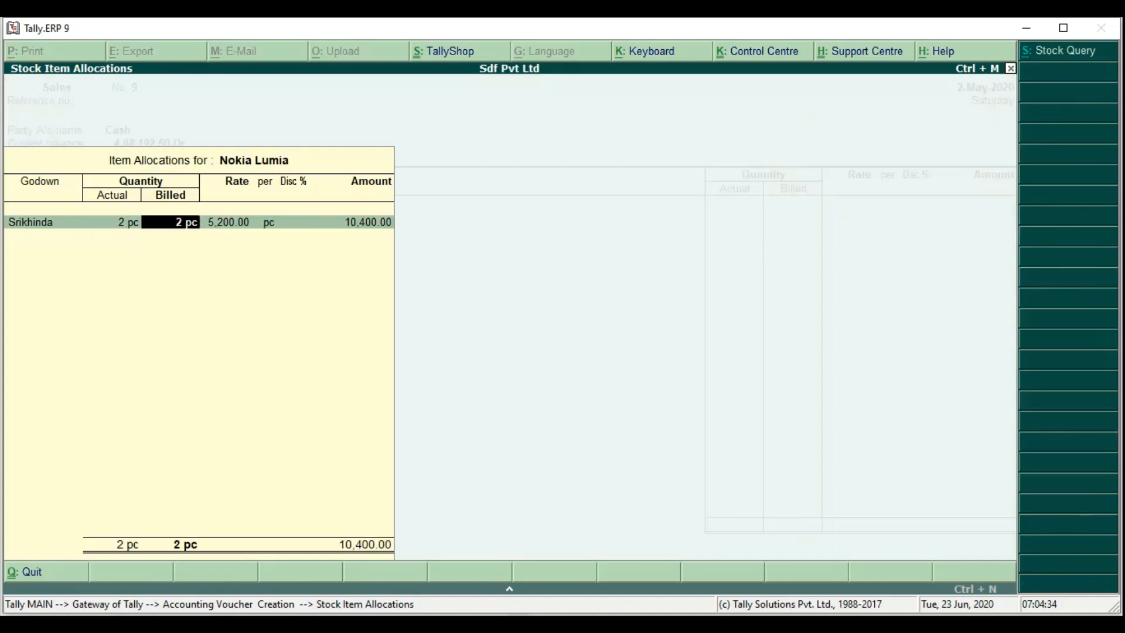
key("Return")
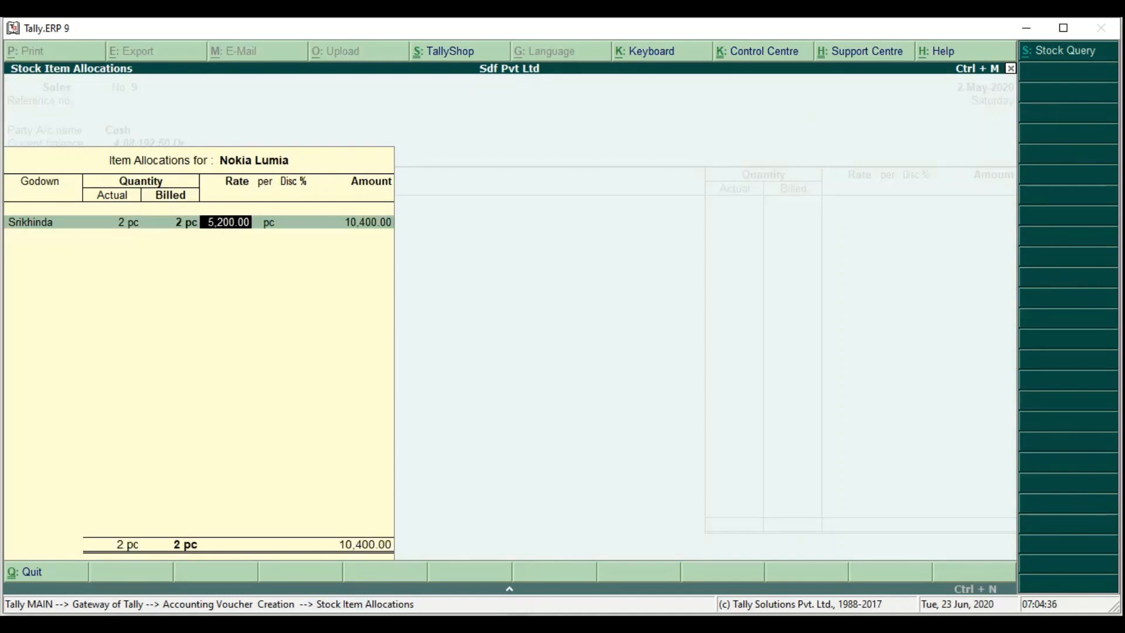
key("Return")
key("Return")
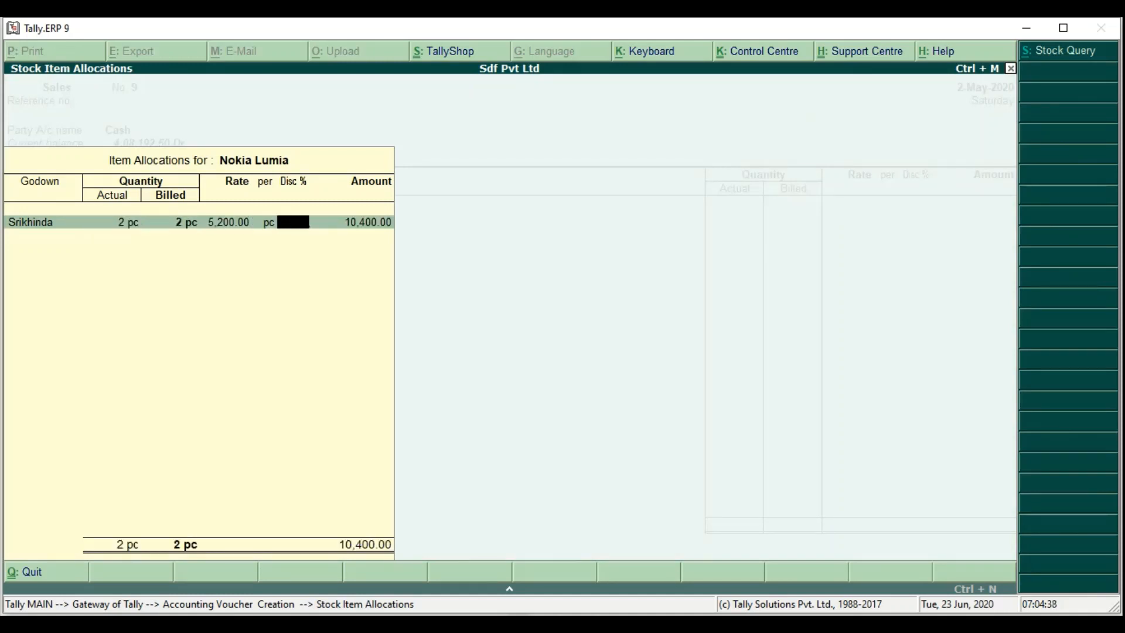
Try discounts of 1%, 2% and 4% on the Nokia Lumia allocation
type("1")
key("Return")
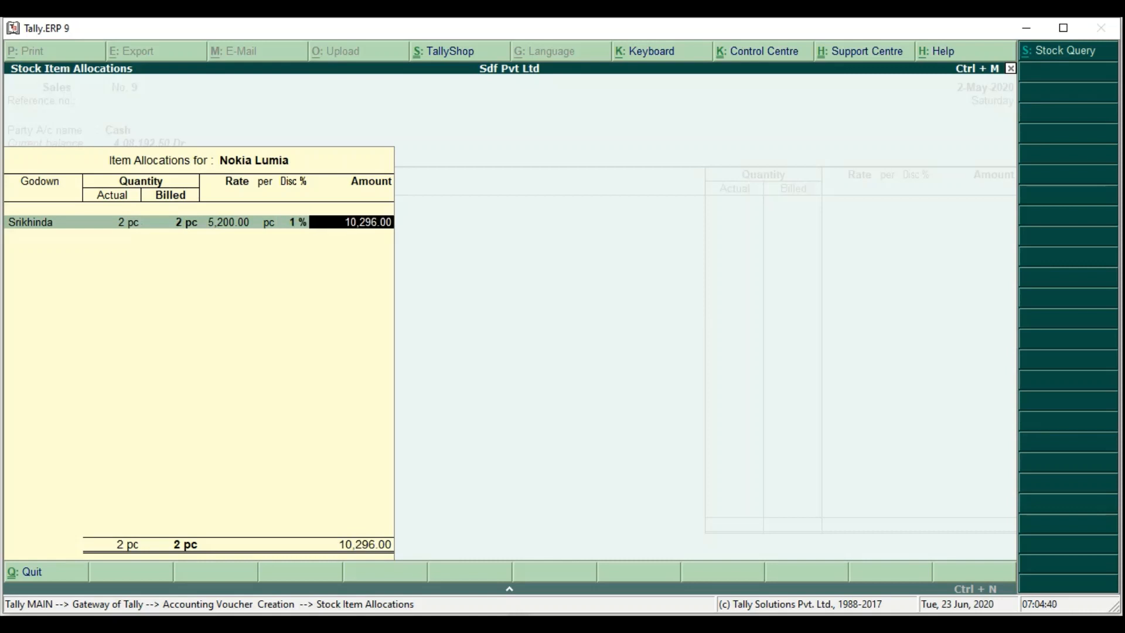
key("BackSpace")
type("2")
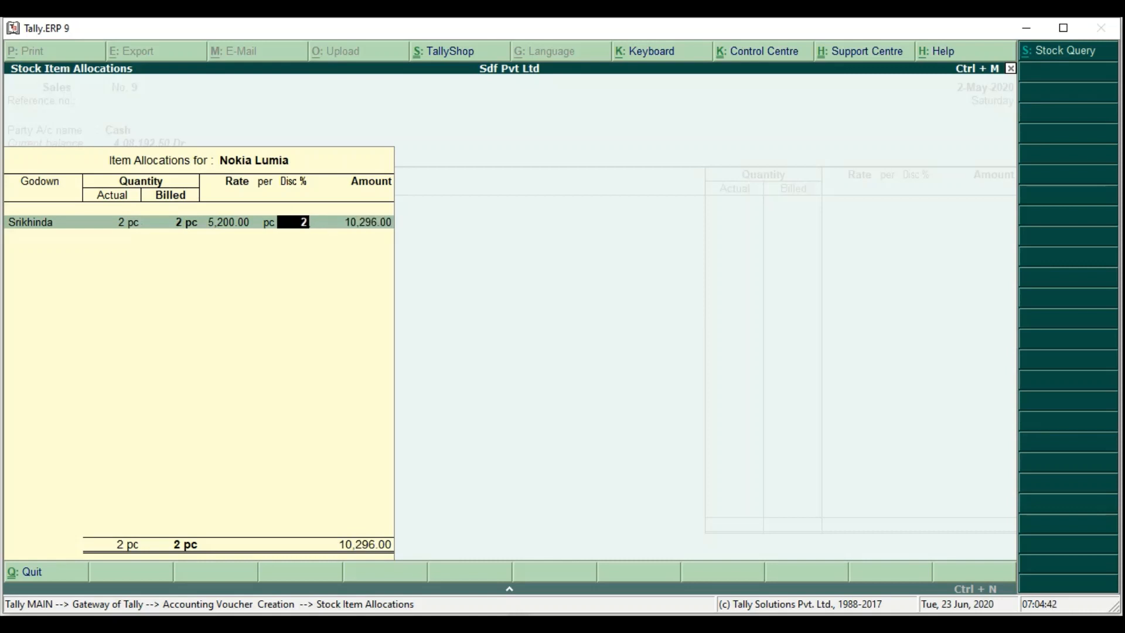
key("Return")
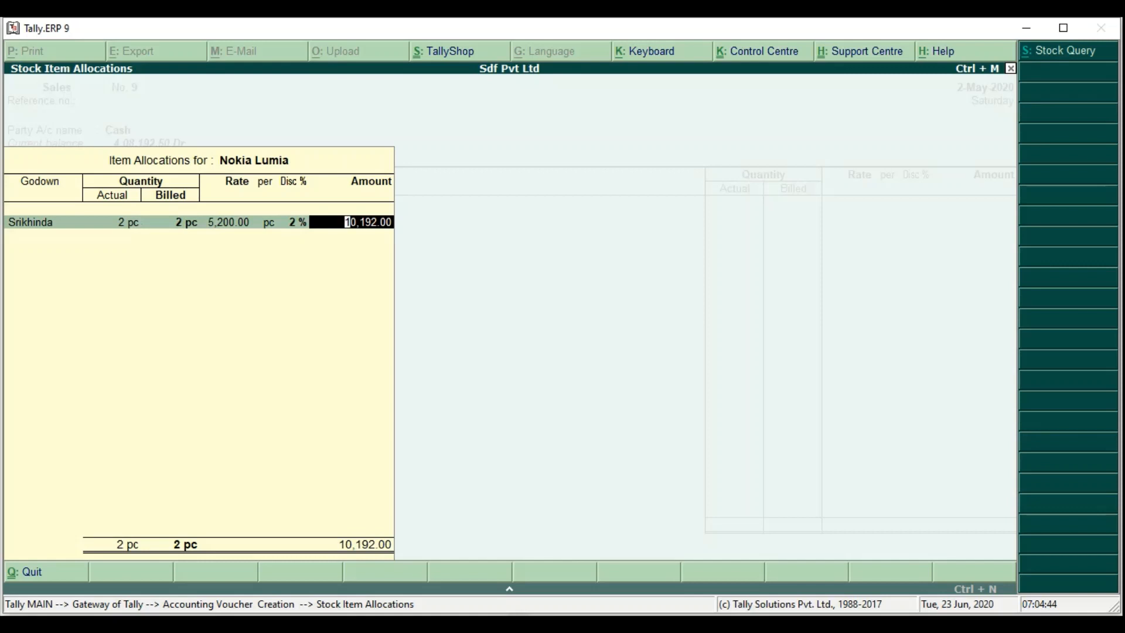
key("BackSpace")
type("4")
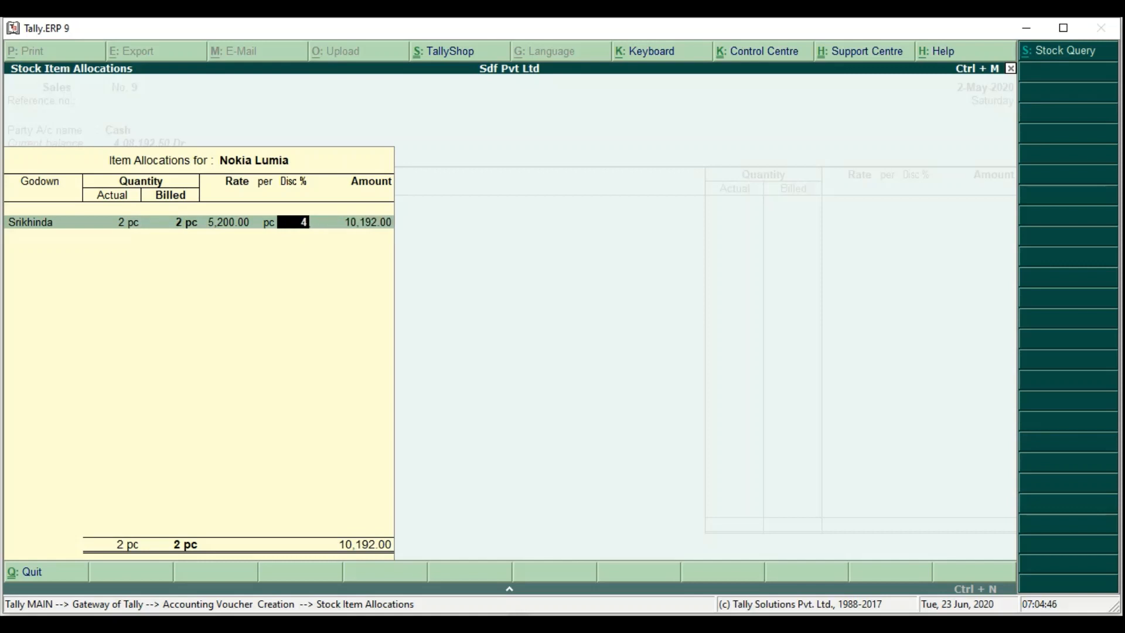
key("Return")
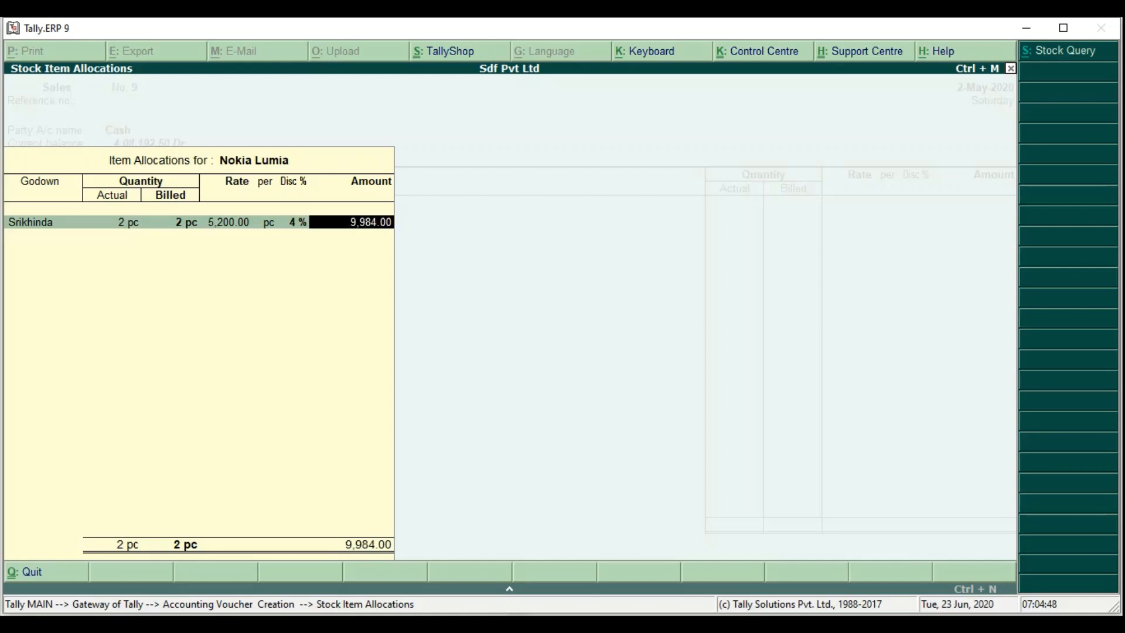
Set the Nokia Lumia discount to 3% and complete the item allocation
key("BackSpace")
type("3")
key("Return")
key("Return")
key("Return")
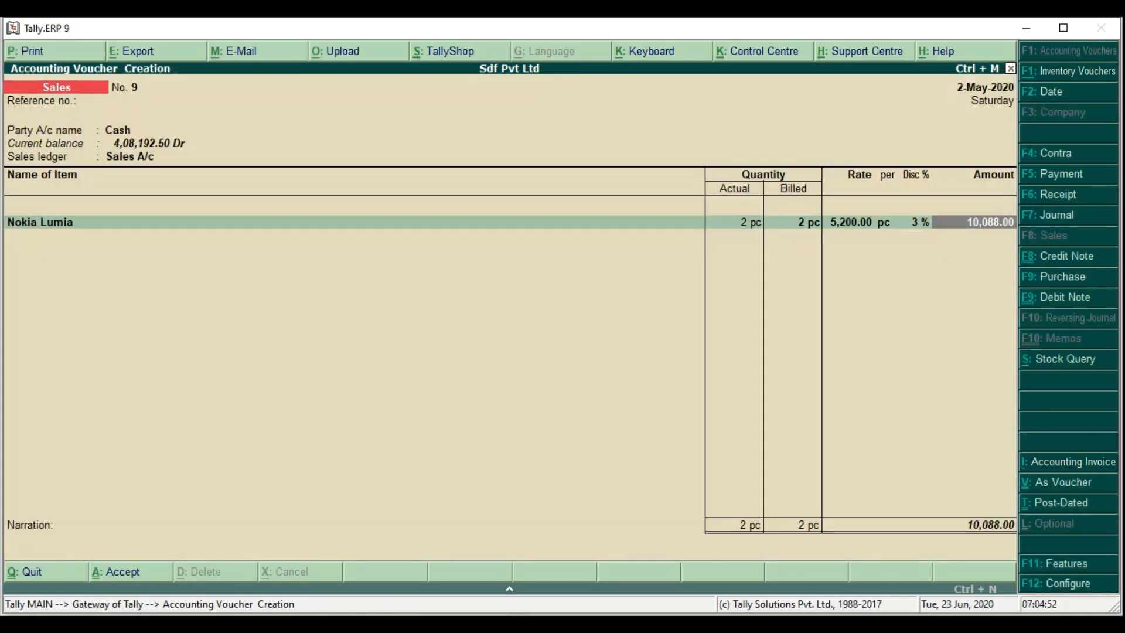
End the item list without a narration and save the sales voucher
key("Return")
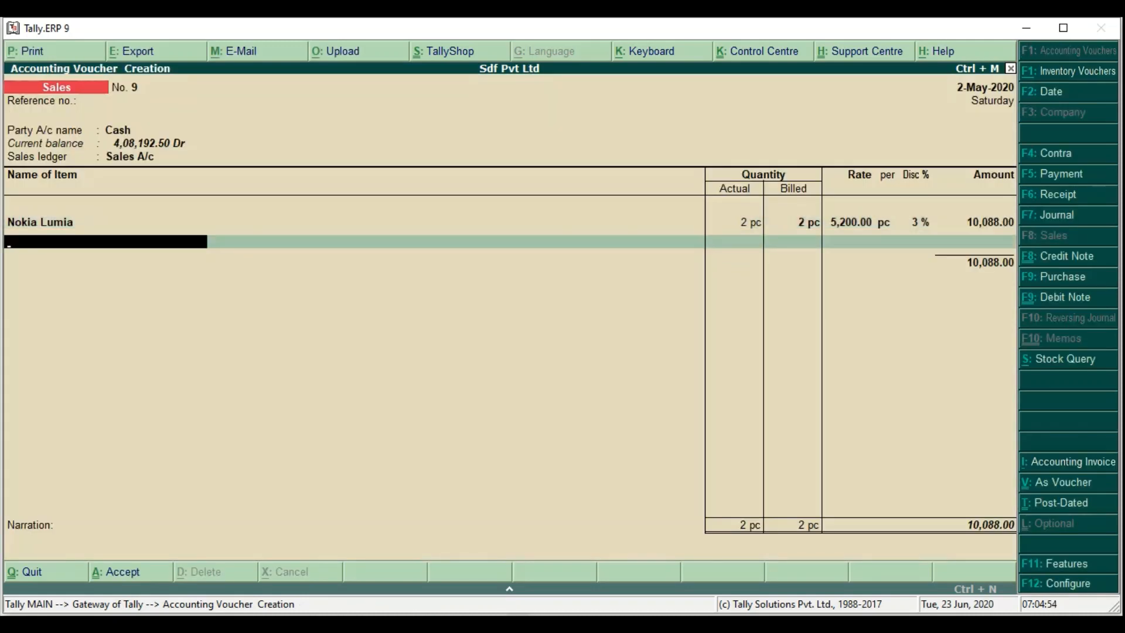
key("Return")
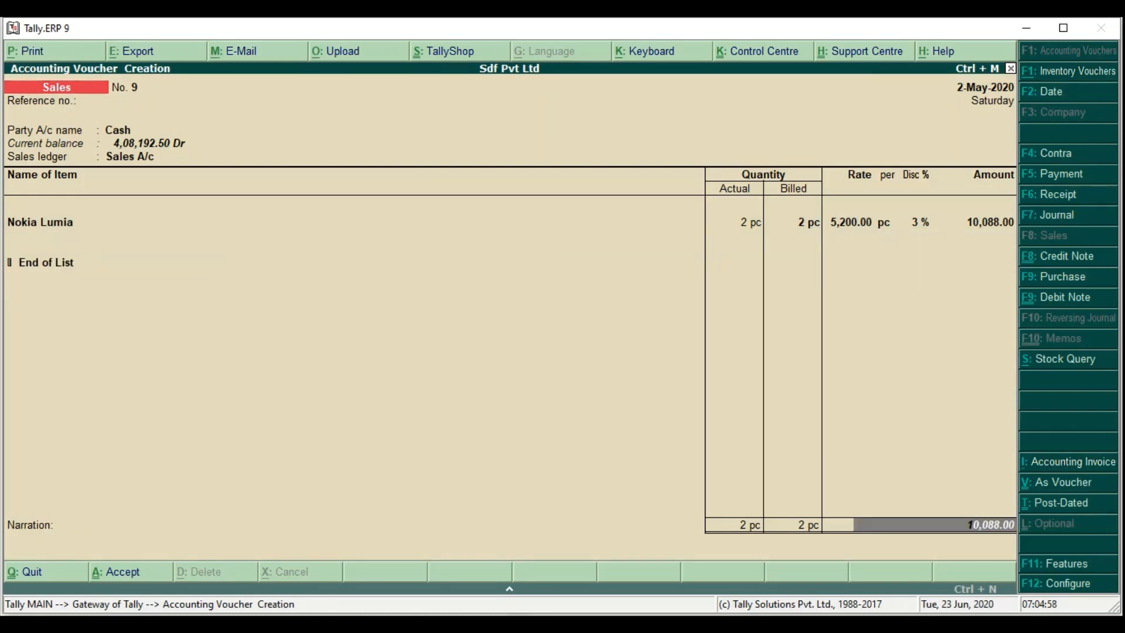
key("Return")
key("Return")
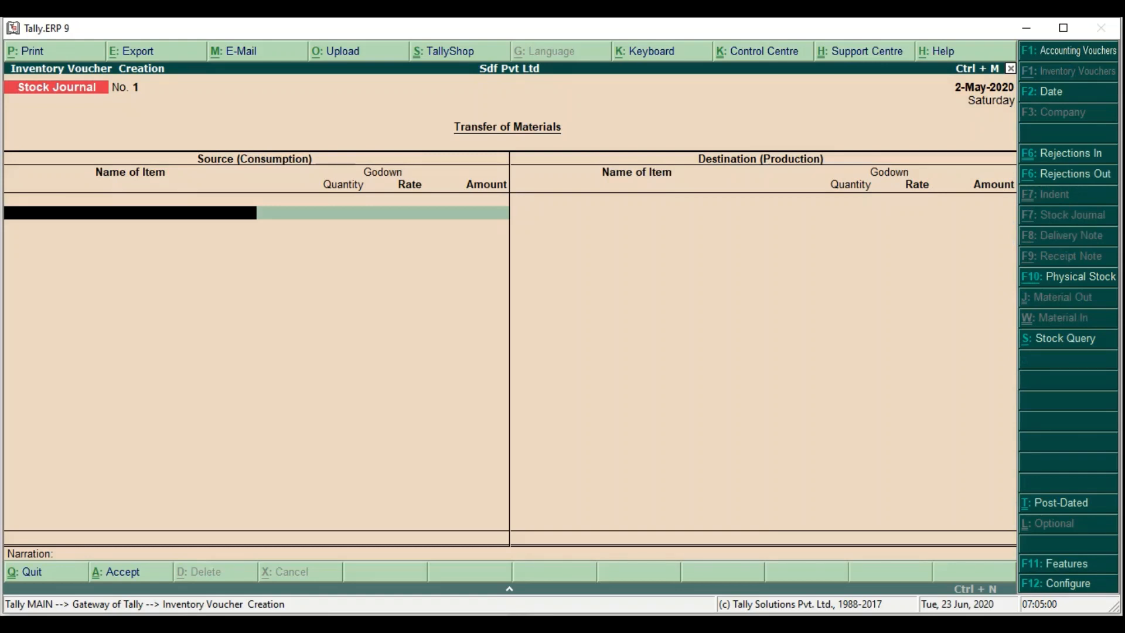
Reopen the saved sales voucher and show its invoice in a zoomed print preview
key("Page_Up")
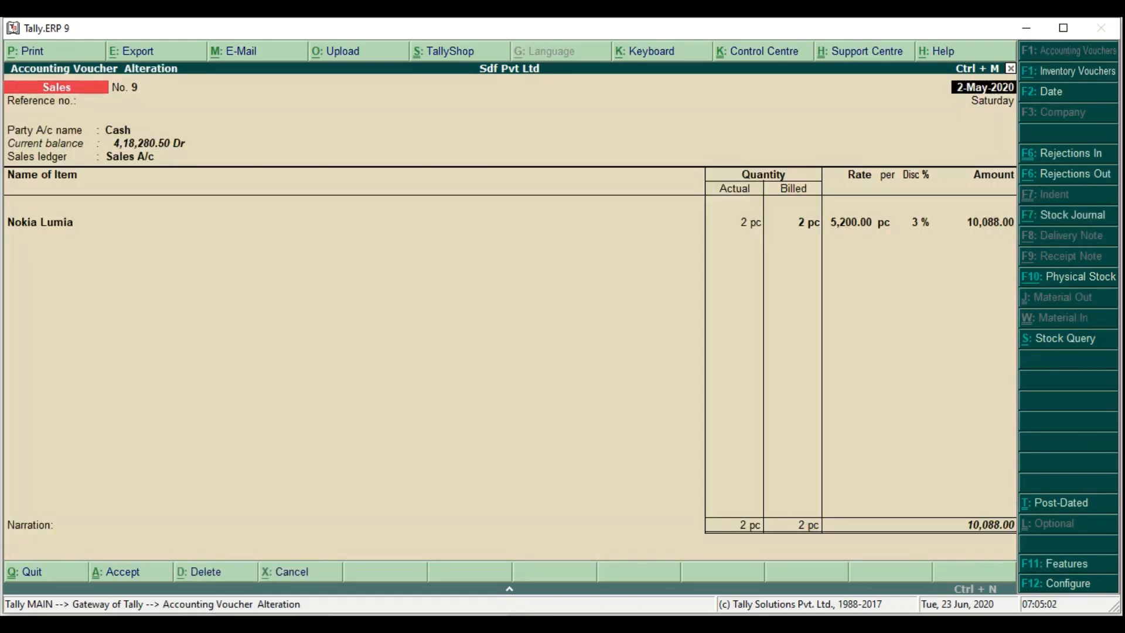
key("alt+p")
key("Return")
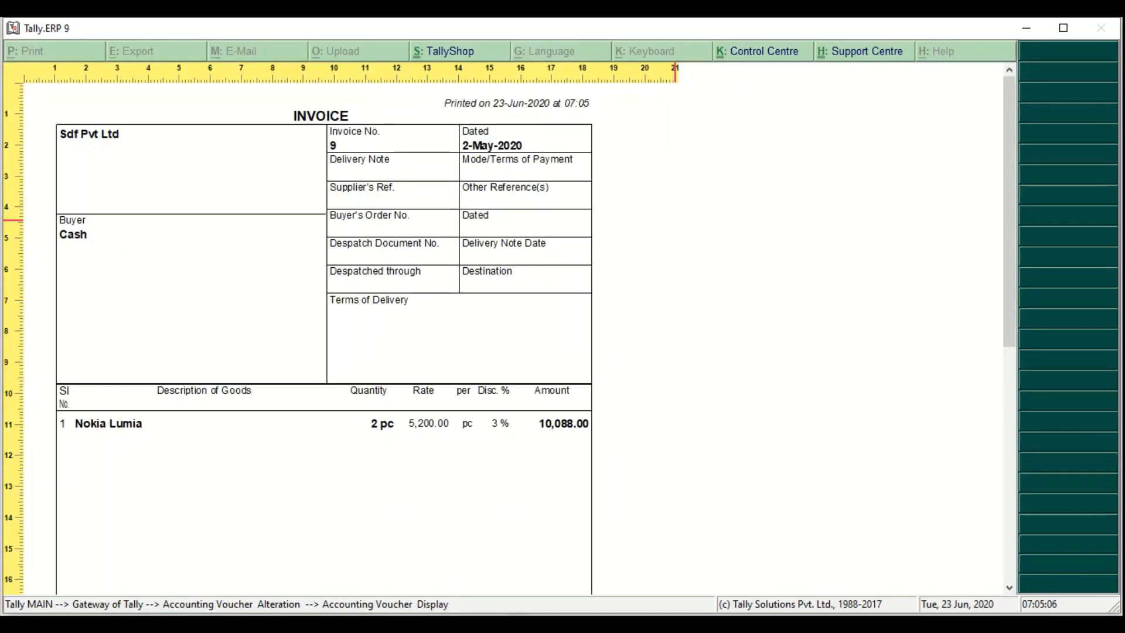
key("alt+z")
Examine the discount column and total on the previewed invoice, and return to the sales voucher
key("Down")
key("Down")
key("Down")
key("Down")
key("Down")
key("Down")
key("Down")
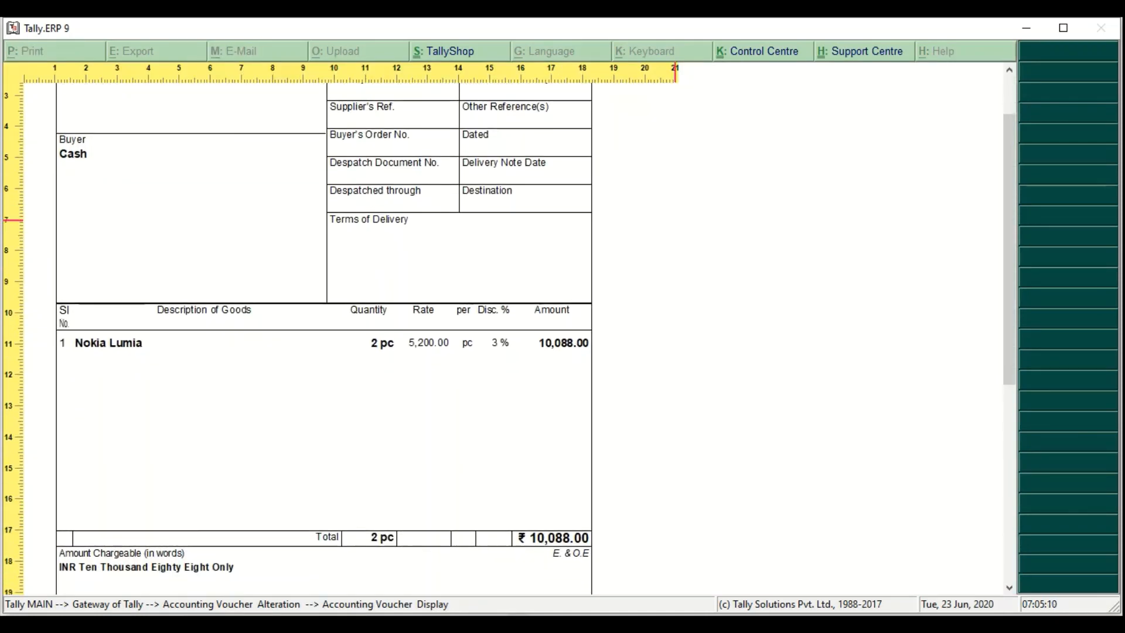
key("Up")
key("Up")
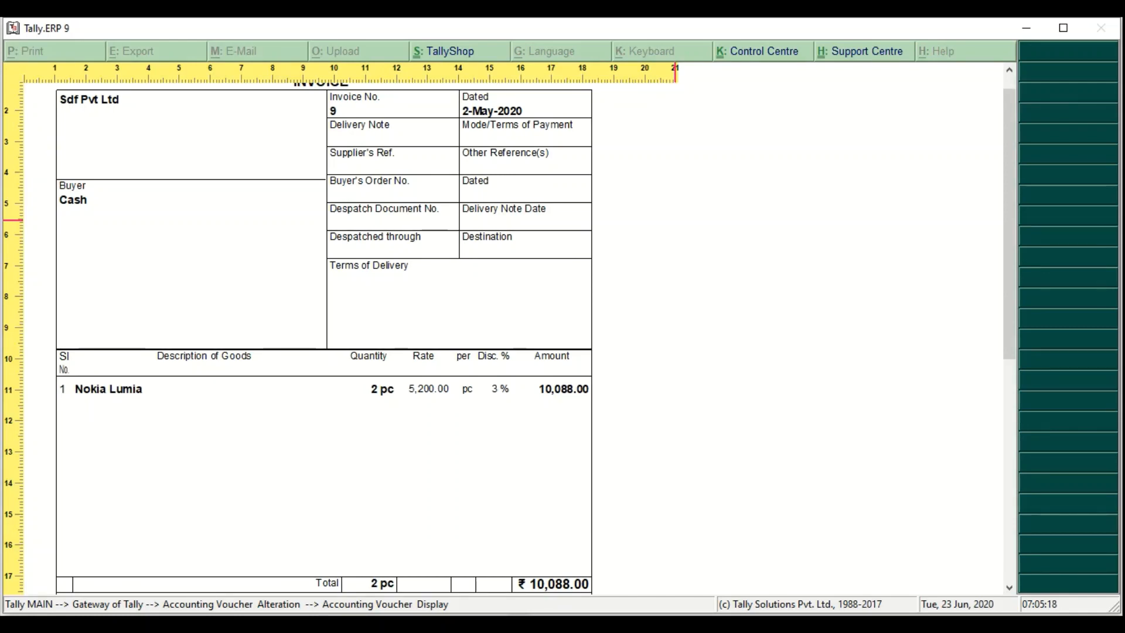
key("Escape")
key("Escape")
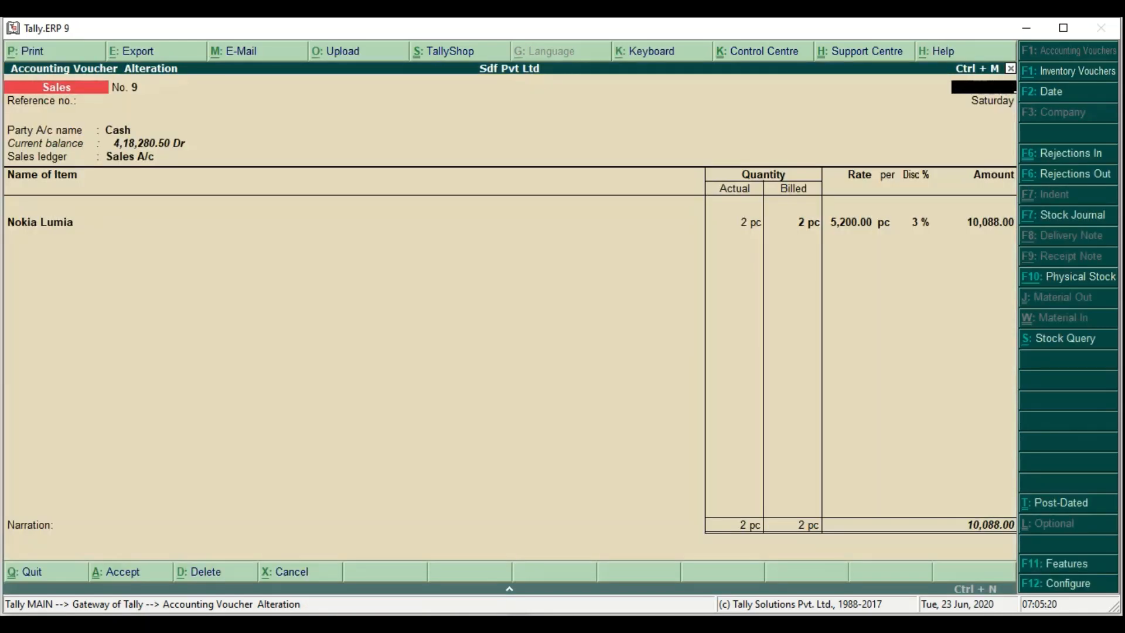